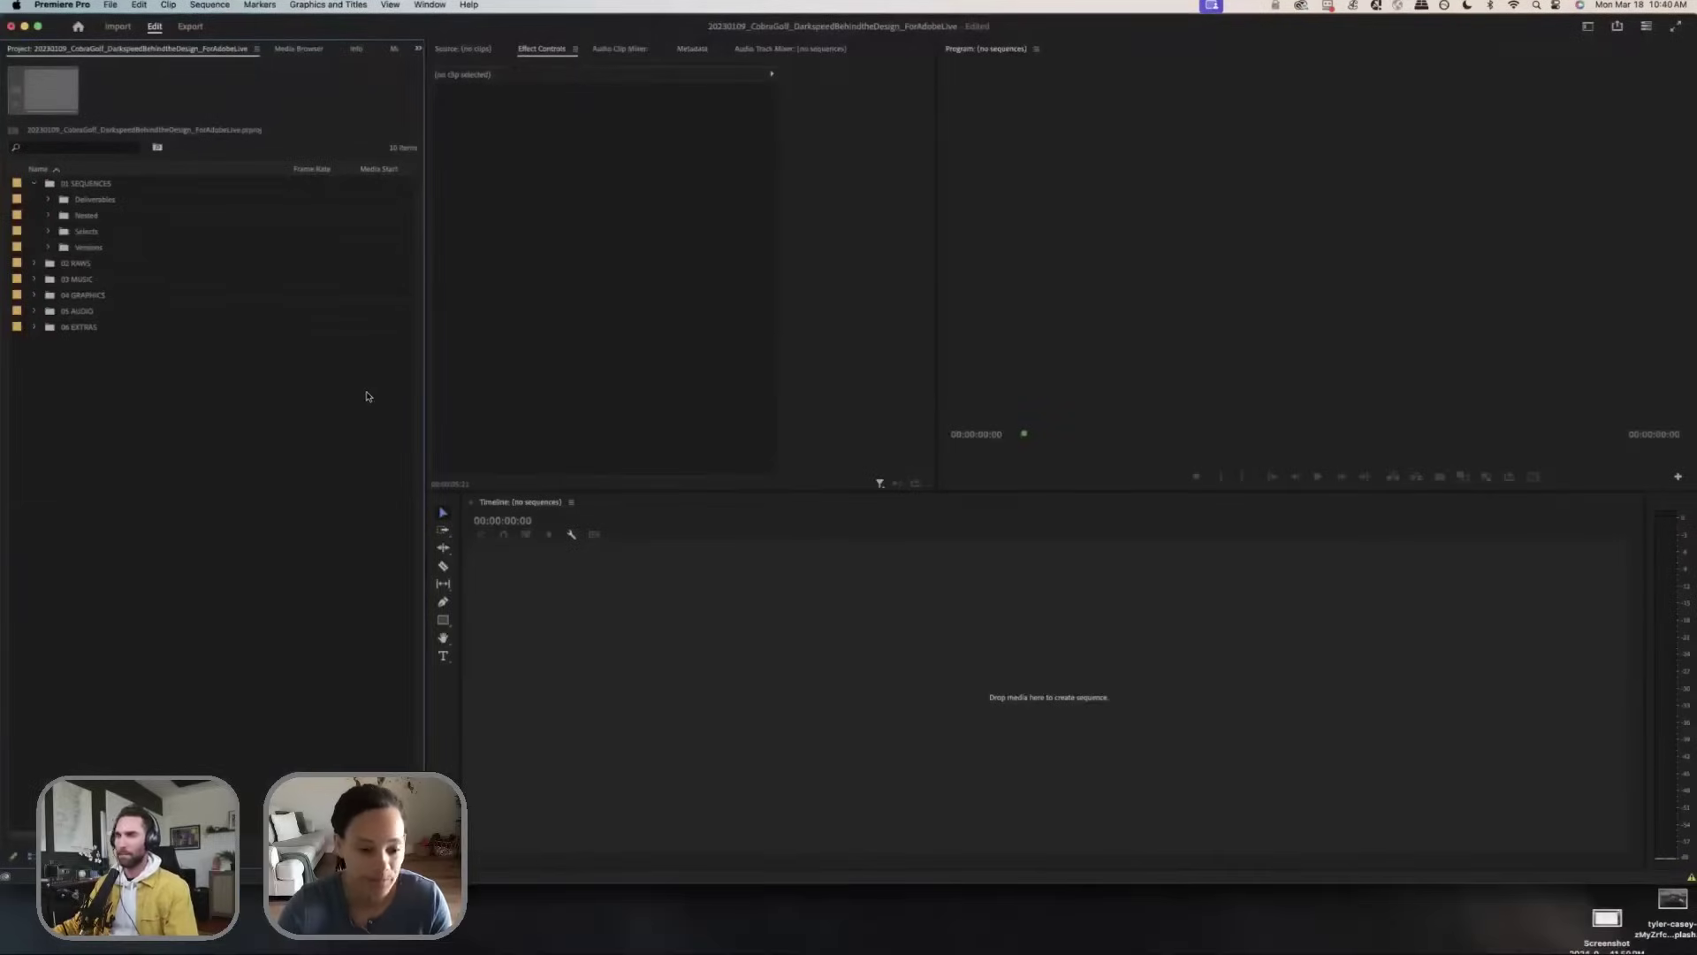
Step: In the 240109 bin, expand the NIKON Z9, KOMODO X, Gopro H12 and BM UMP G2 folders
click(48, 232)
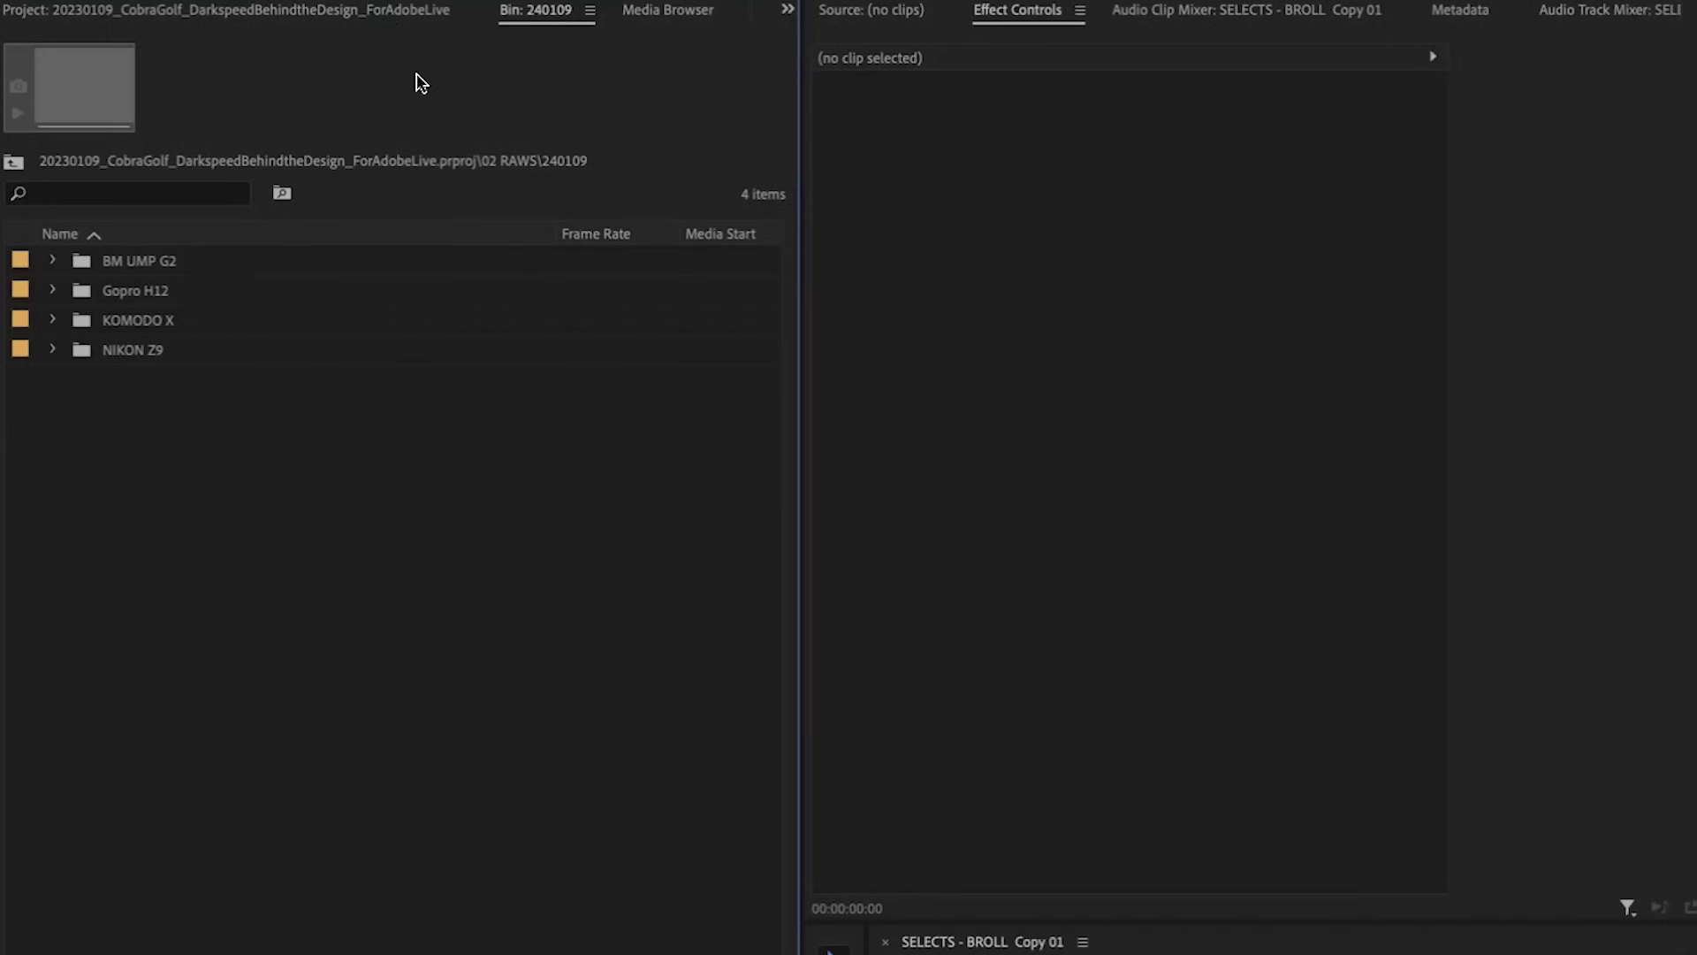
click(52, 351)
click(52, 320)
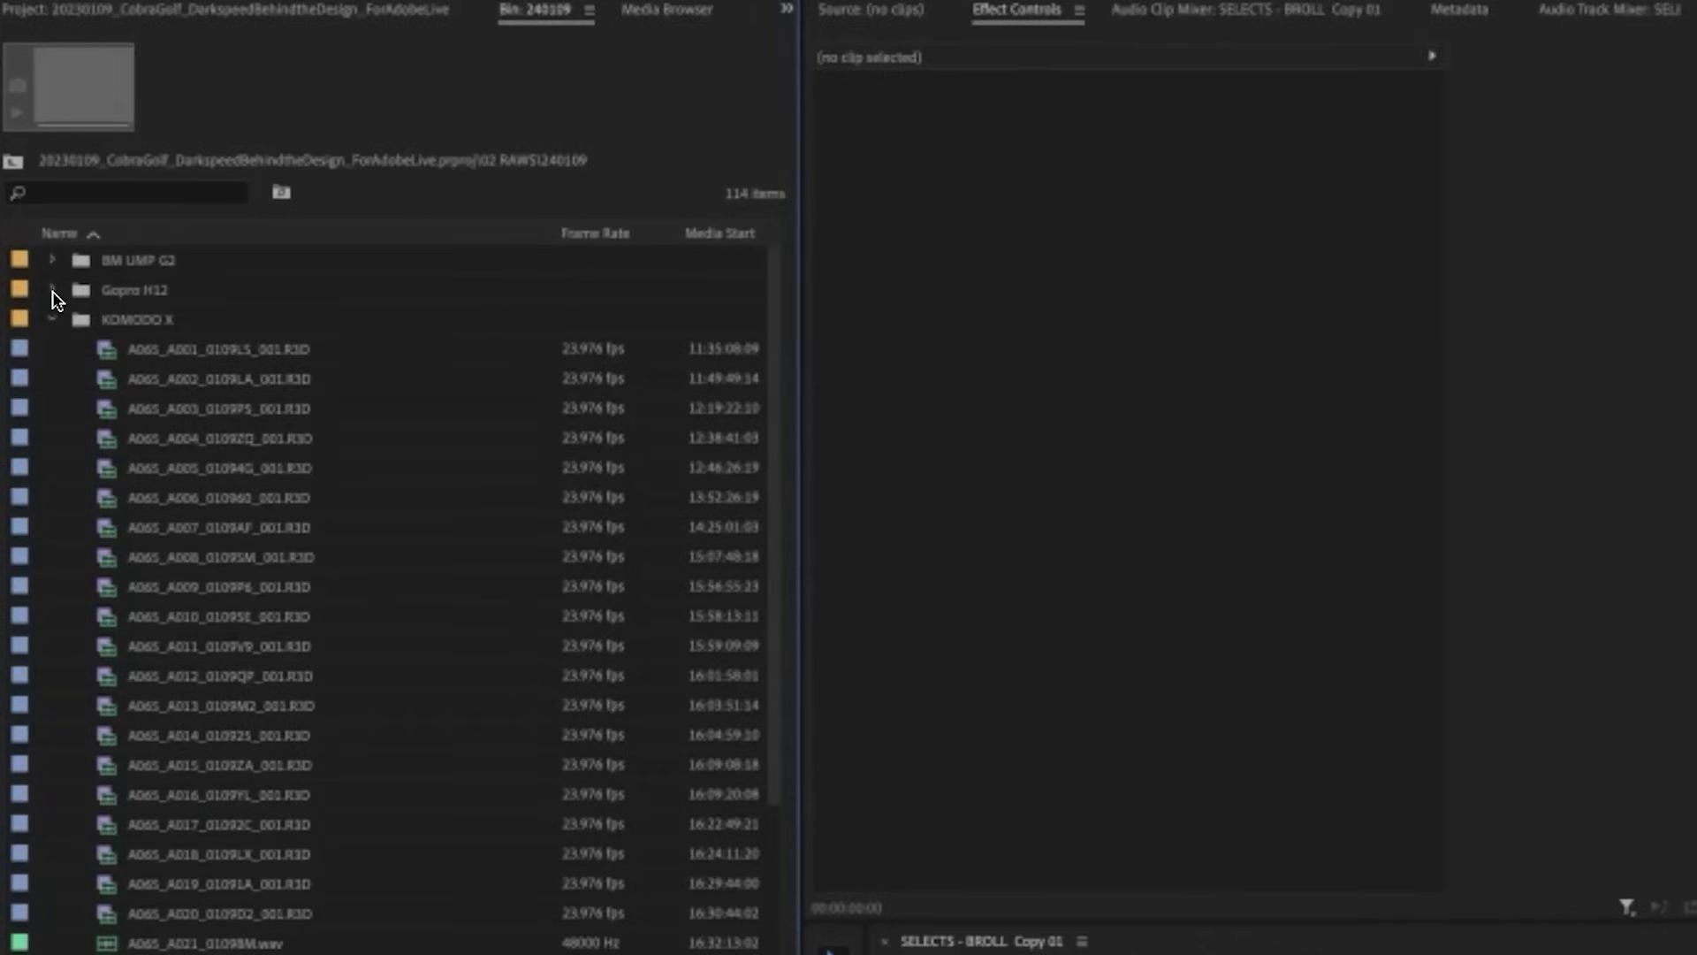
click(52, 290)
click(53, 260)
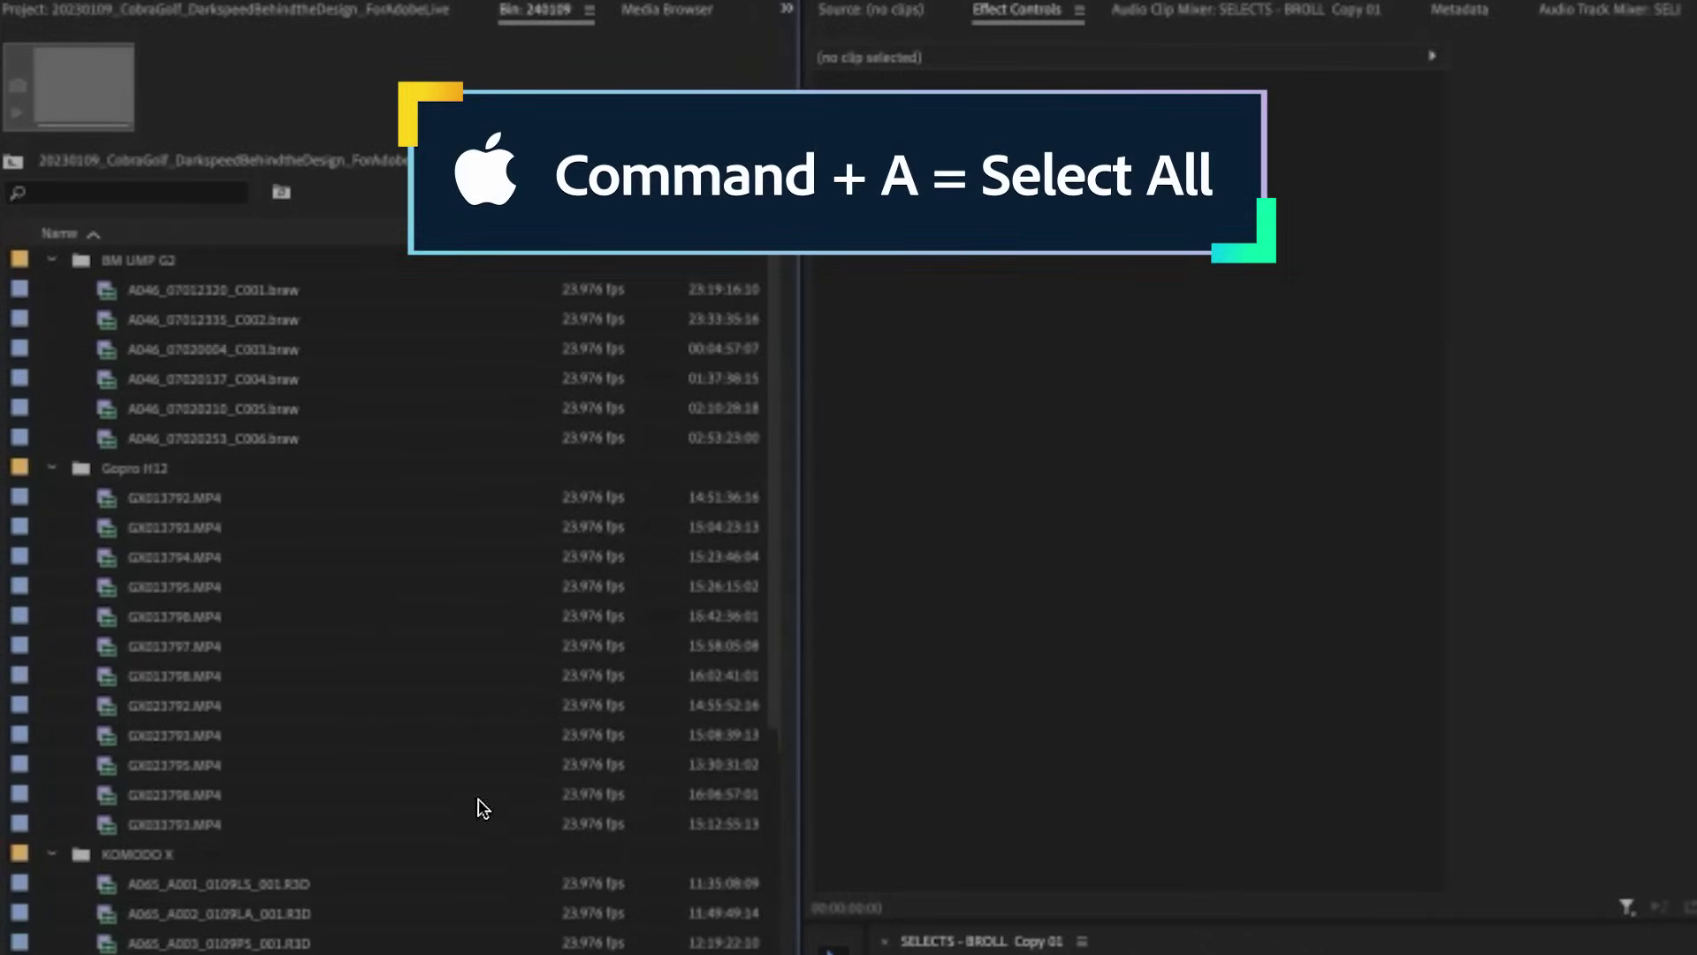
Step: Insert every clip at the playhead with Cmd+A and comma, then scrub through the new clips
key(super+a)
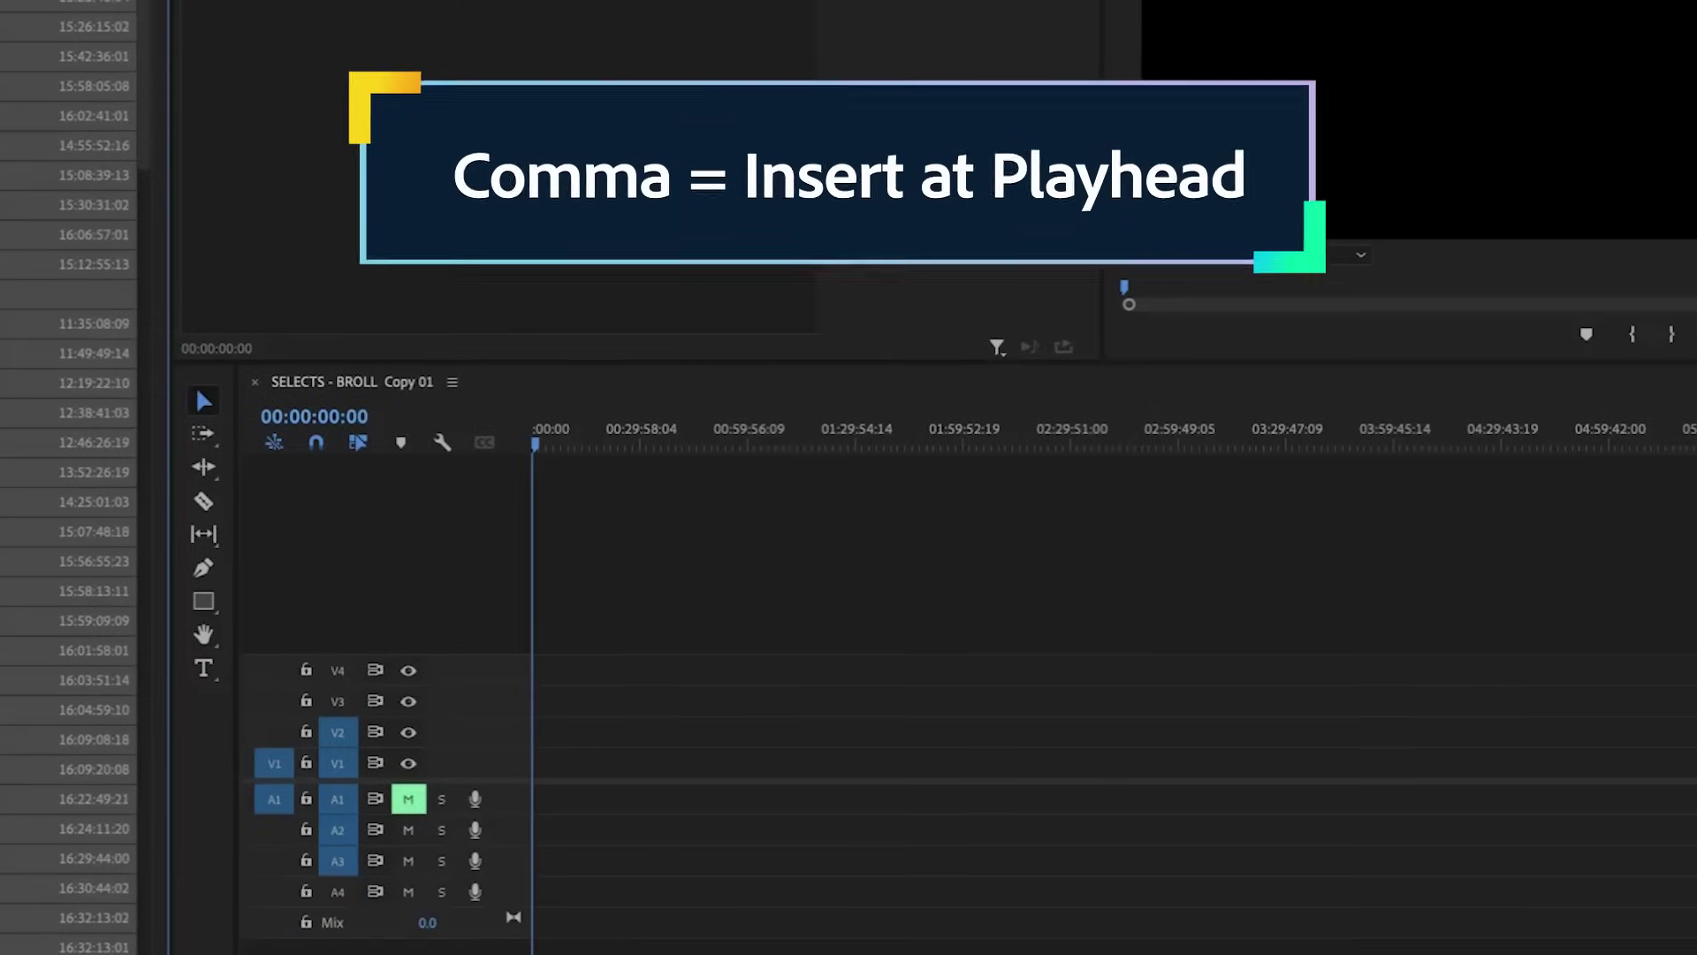
key(comma)
key(Home)
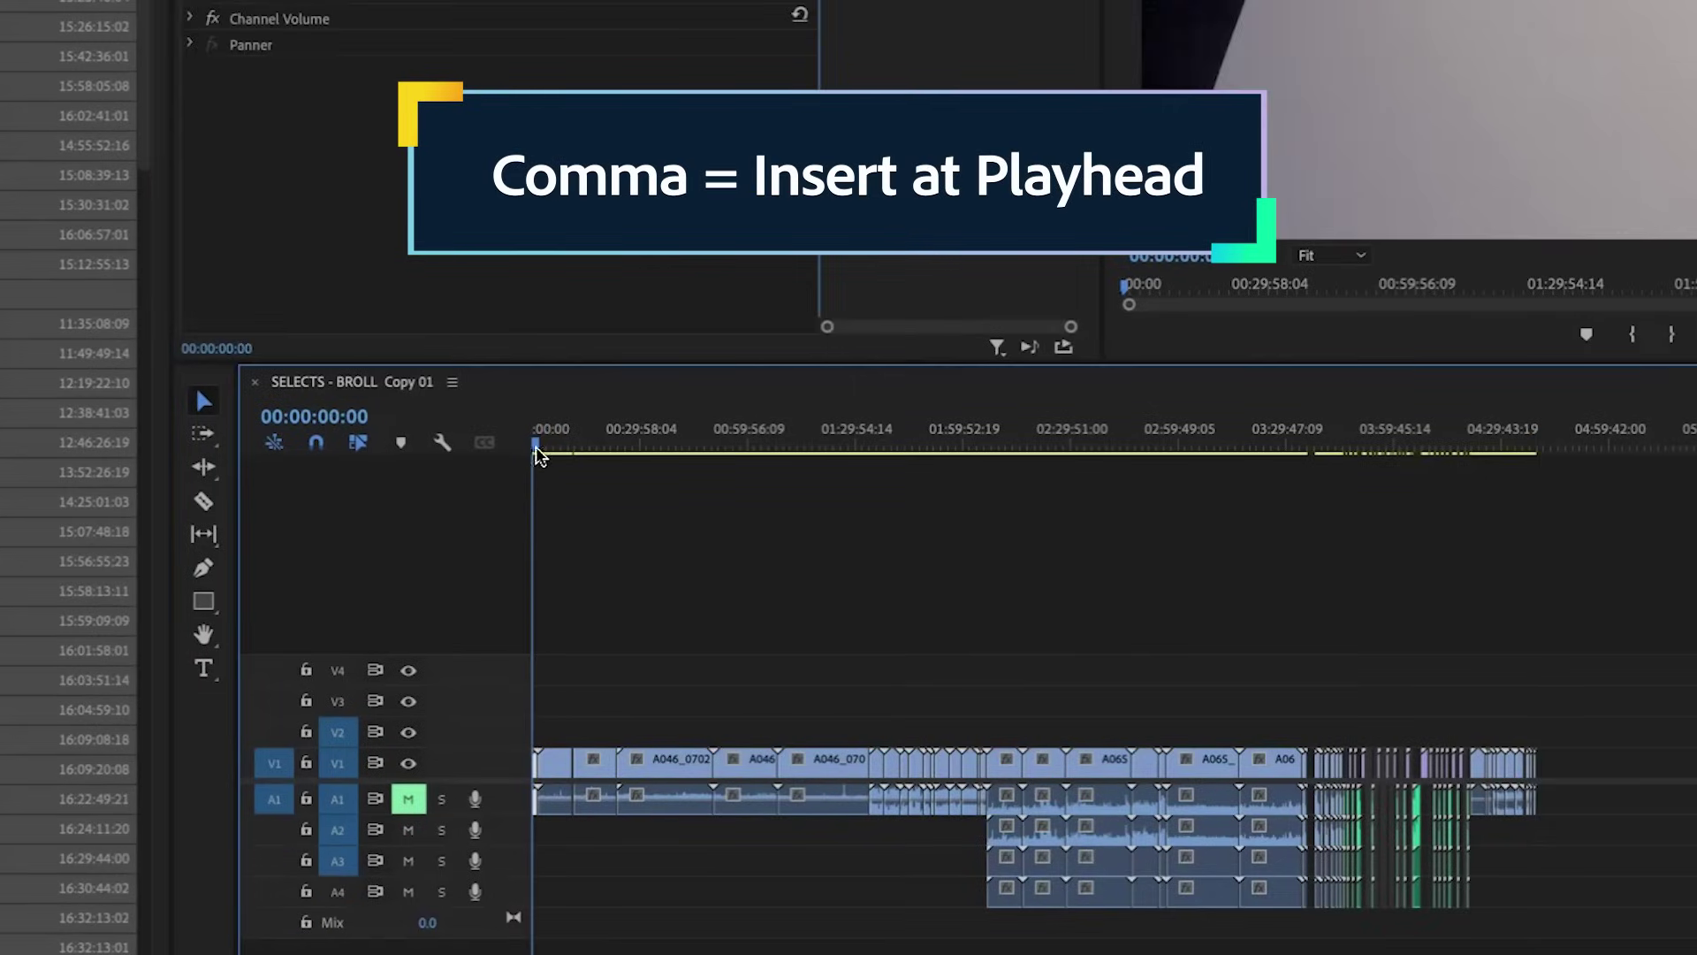
drag(564, 442, 1142, 476)
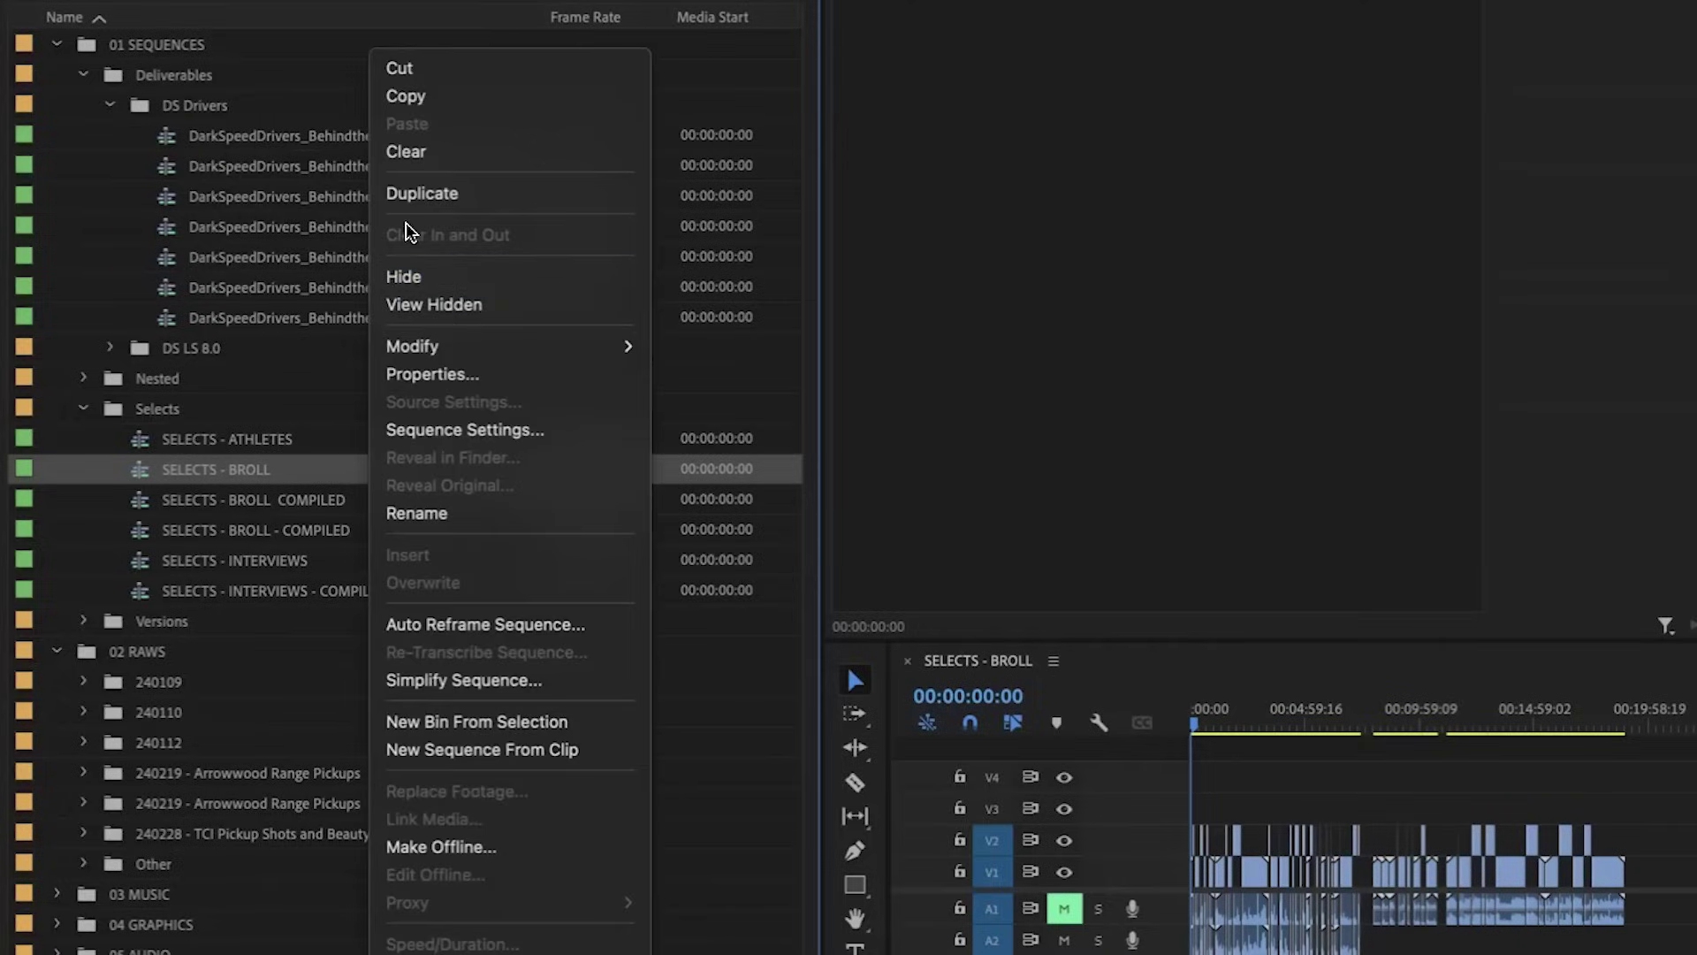
Step: Duplicate SELECTS - BROLL, open Copy 01, and dock the COMPILED timeline beneath it
click(424, 194)
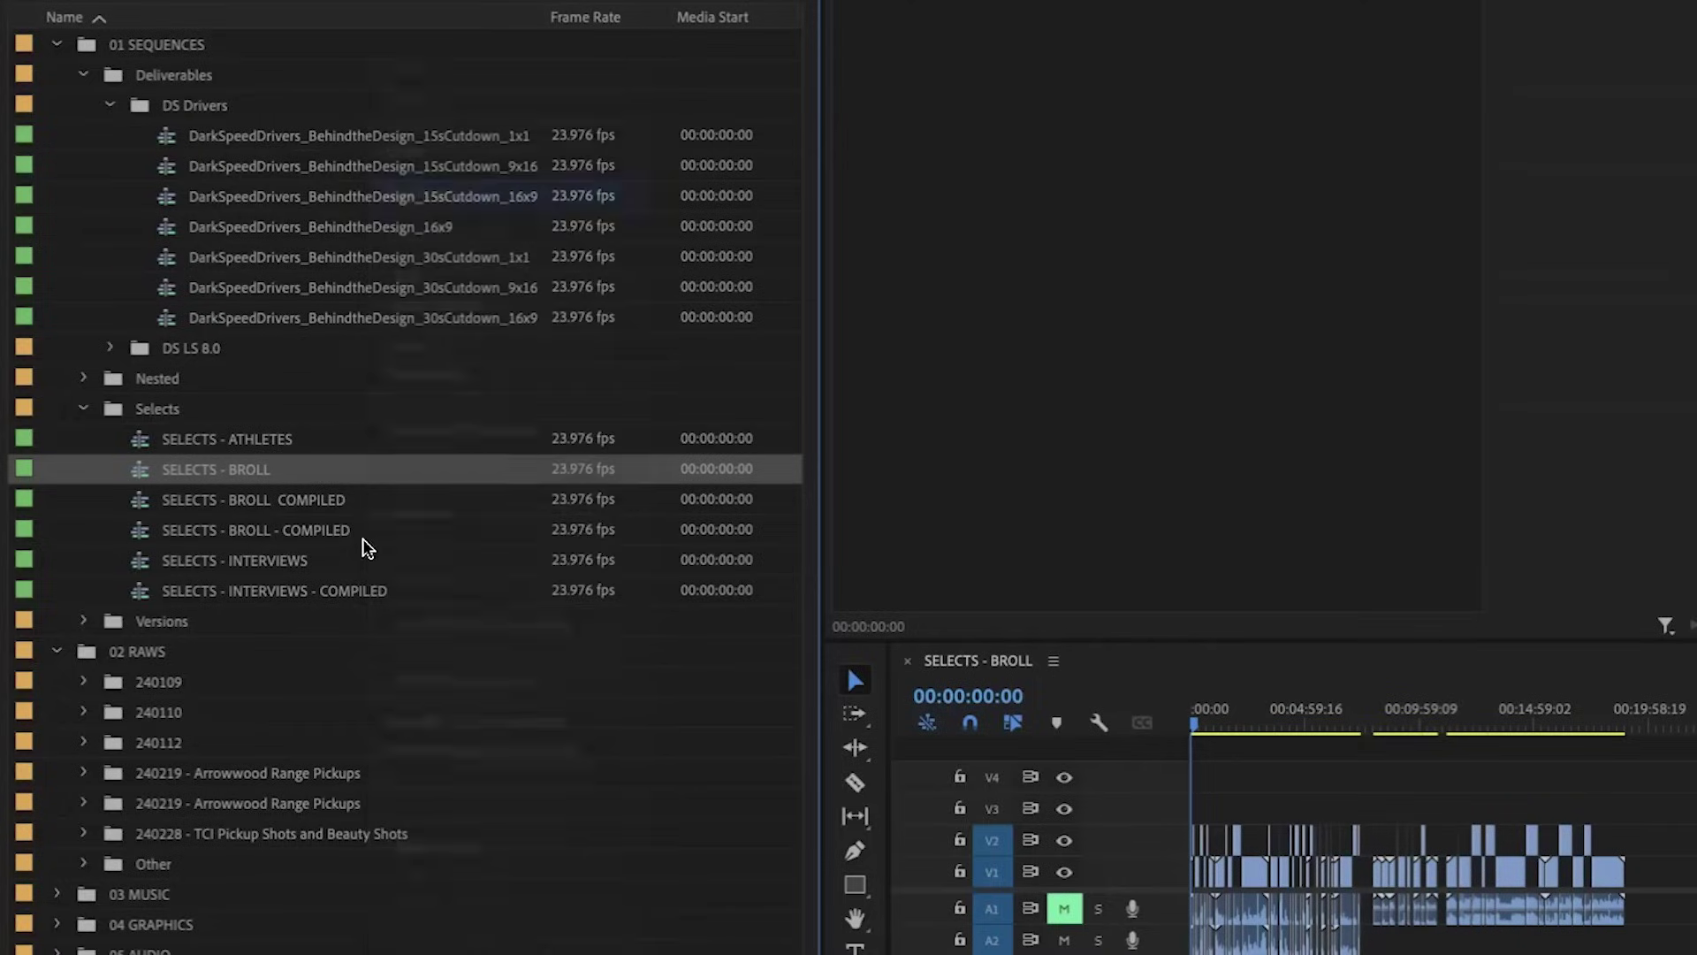
click(384, 562)
double_click(327, 532)
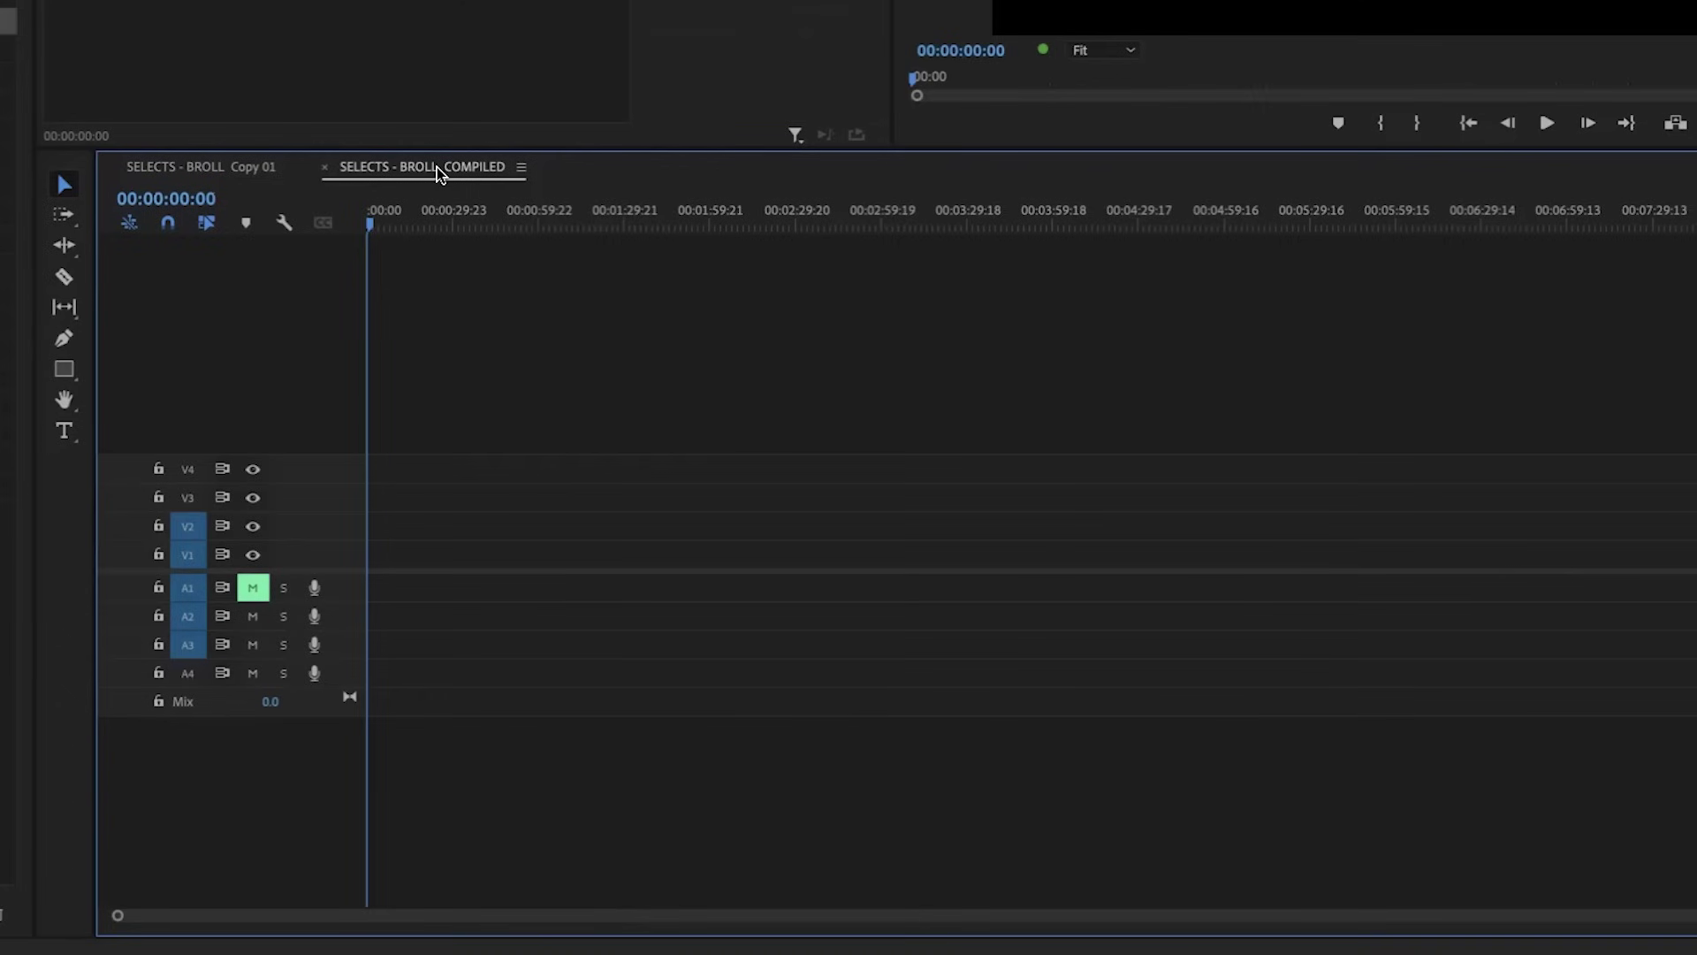
drag(437, 168, 386, 884)
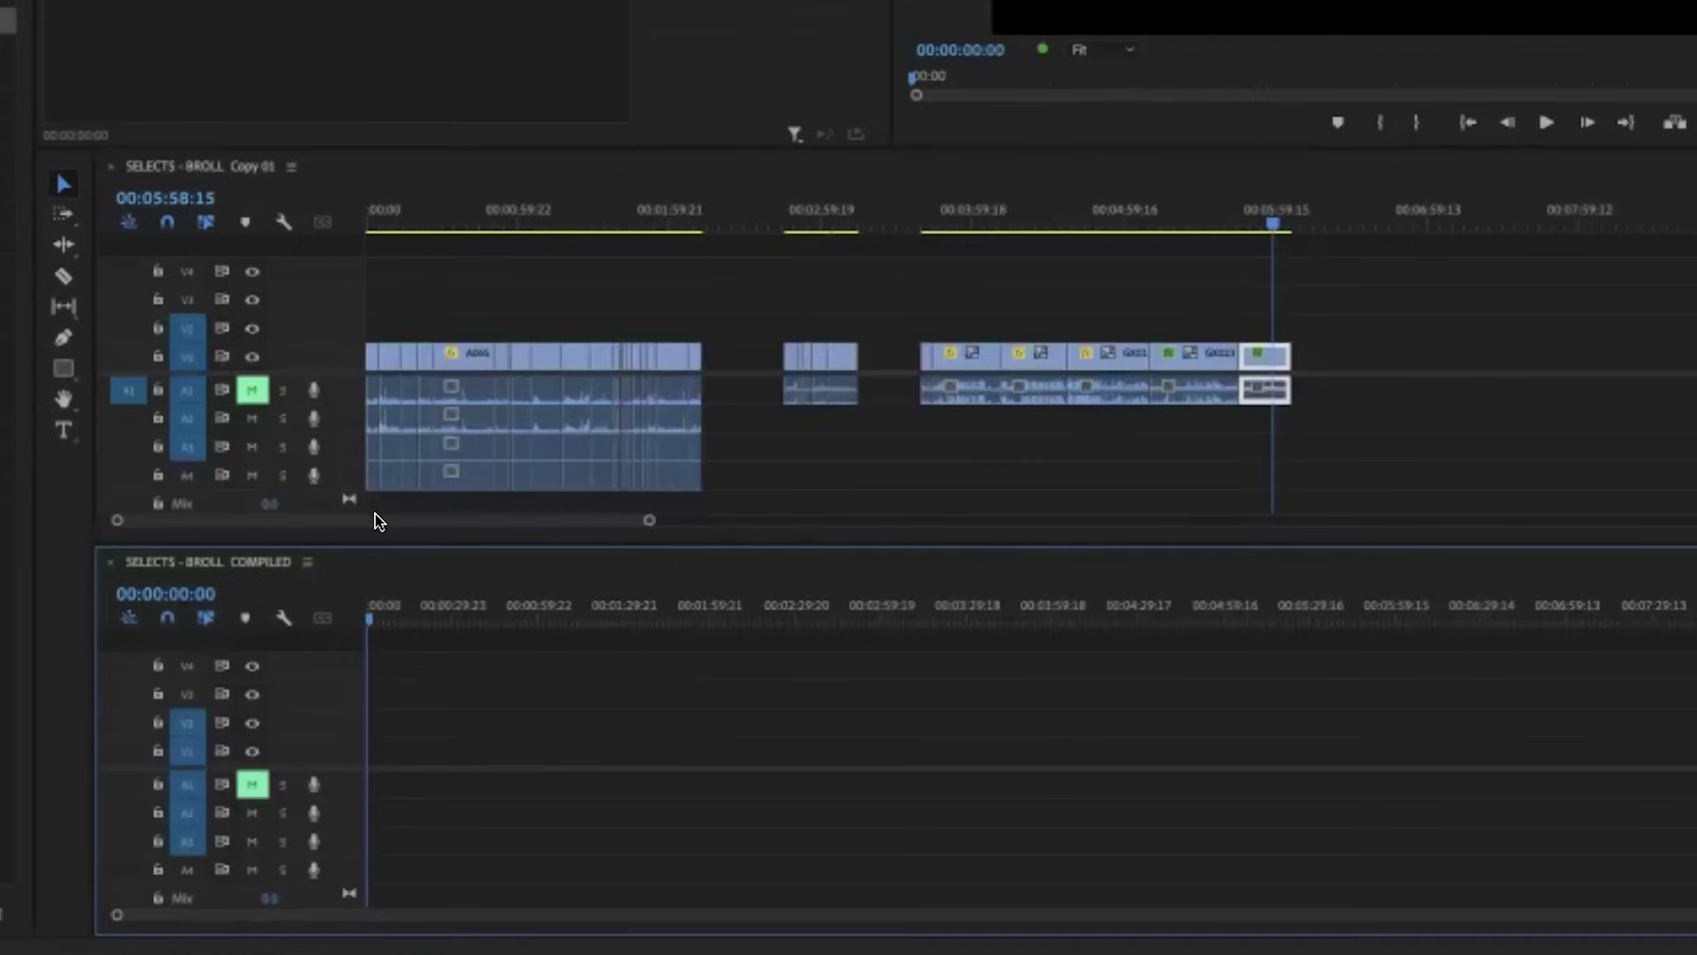
key(minus)
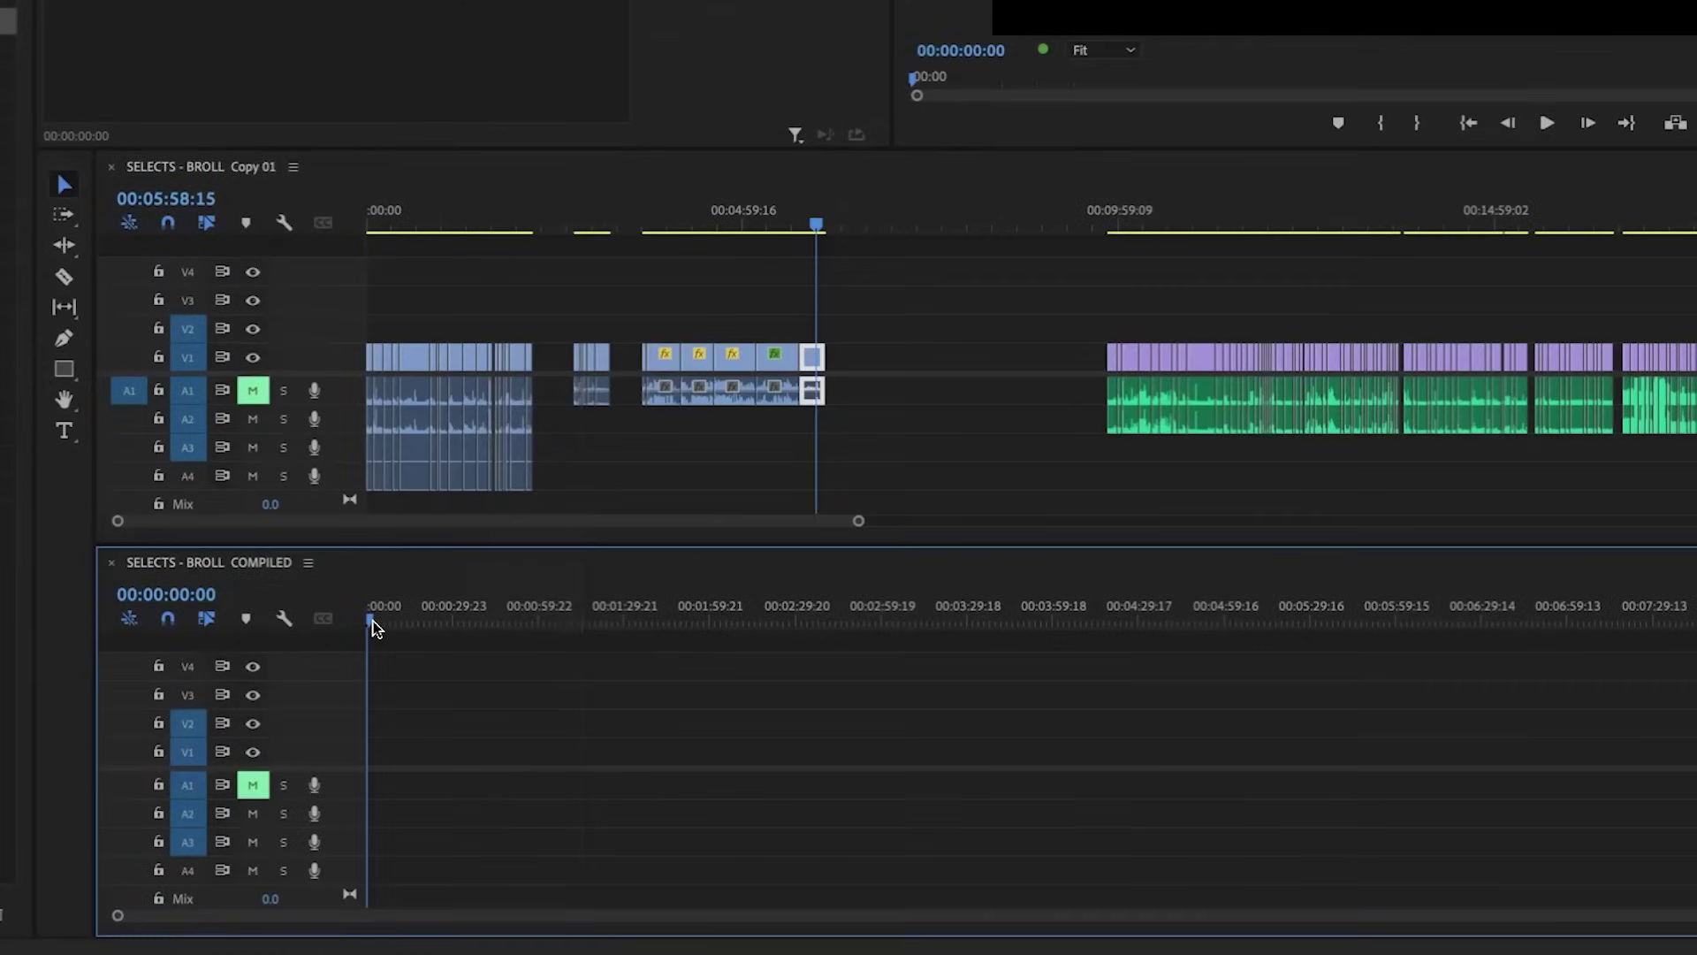
Step: Add a 'Research Team' chapter marker at the COMPILED ruler start, then select Copy 01's first clip group
right_click(371, 617)
click(485, 846)
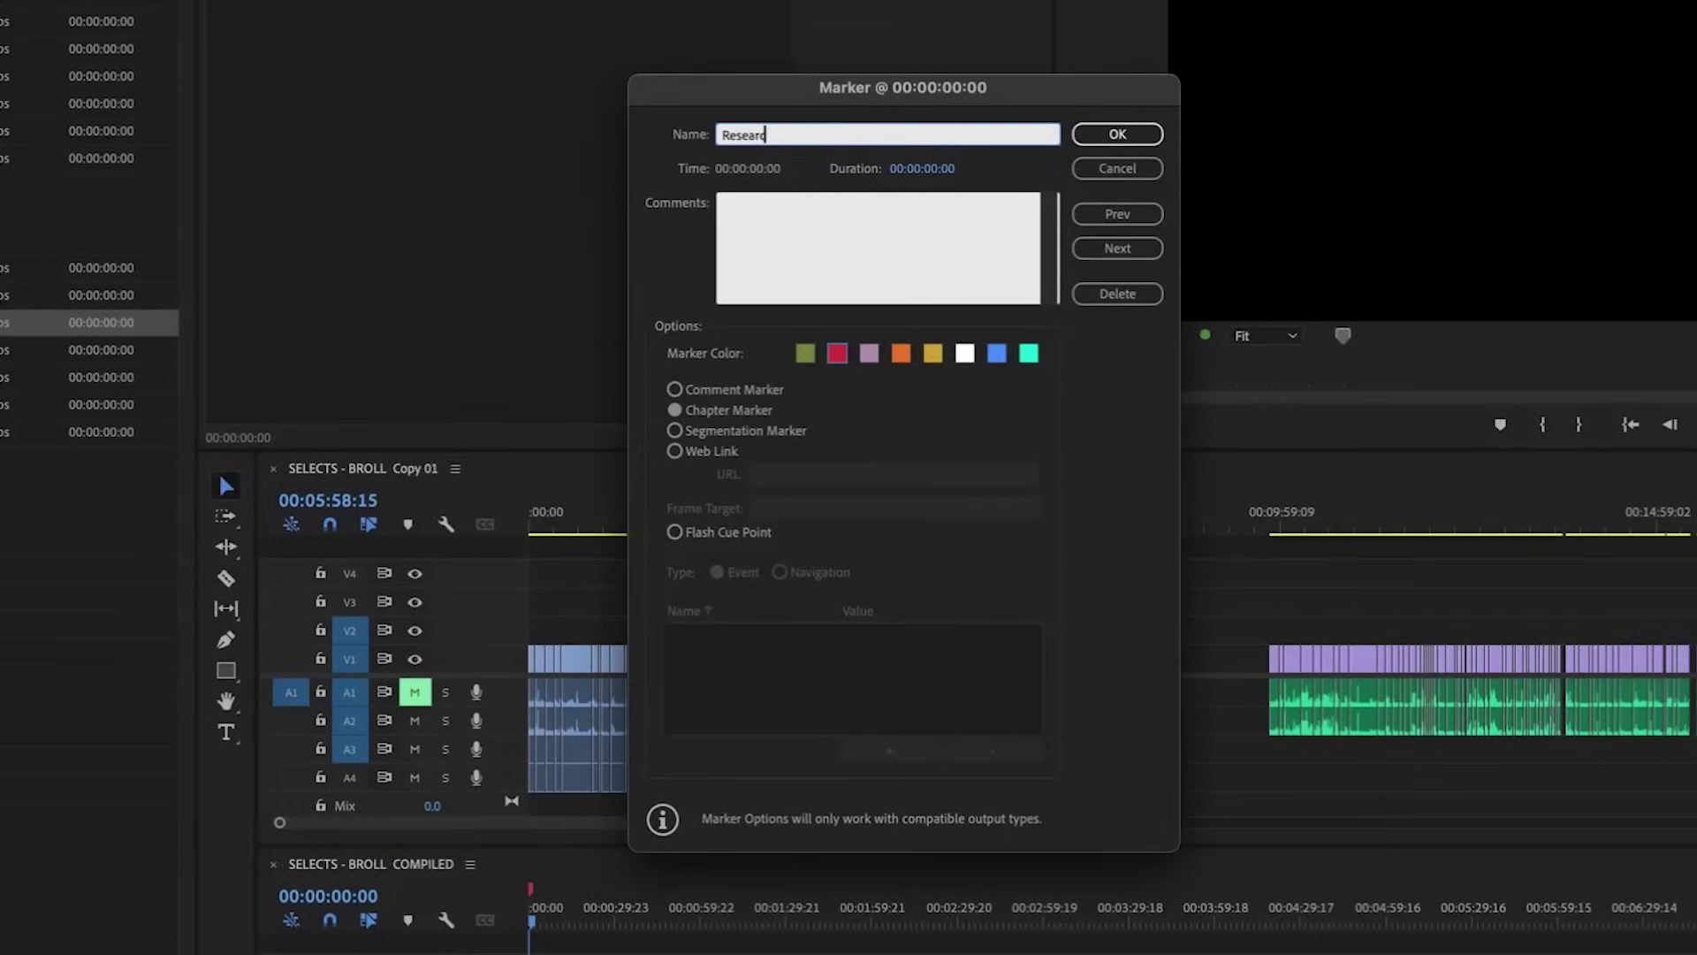
text(Research Team)
key(Return)
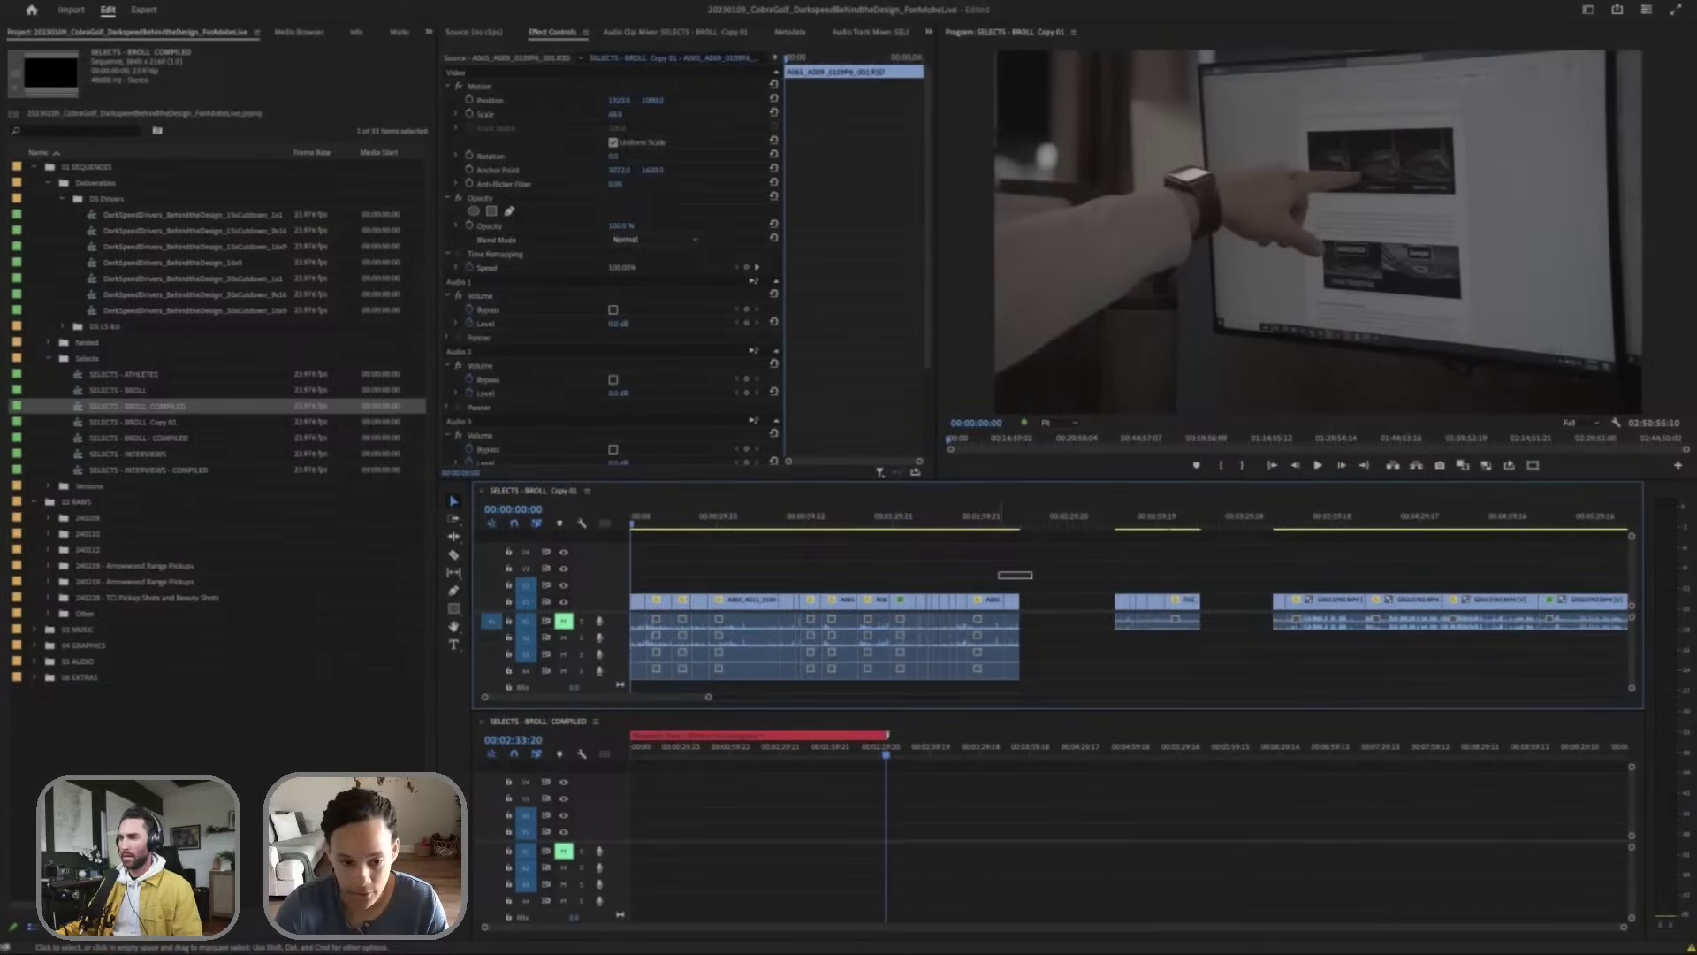
click(737, 604)
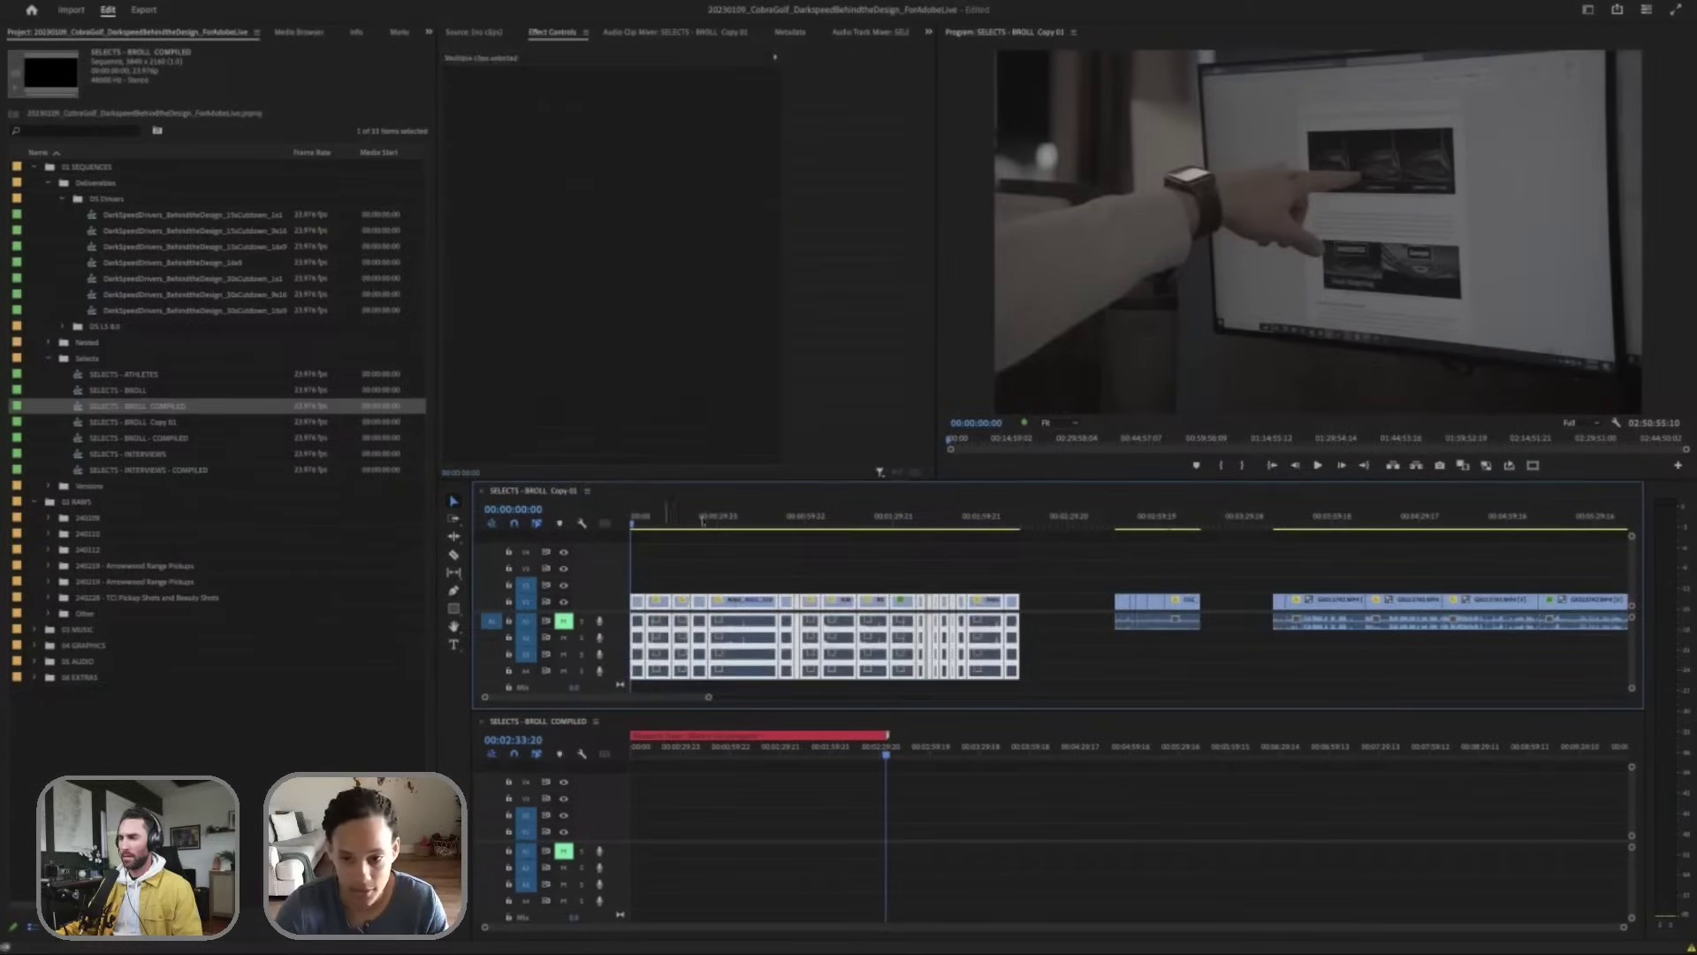
drag(699, 522, 1000, 529)
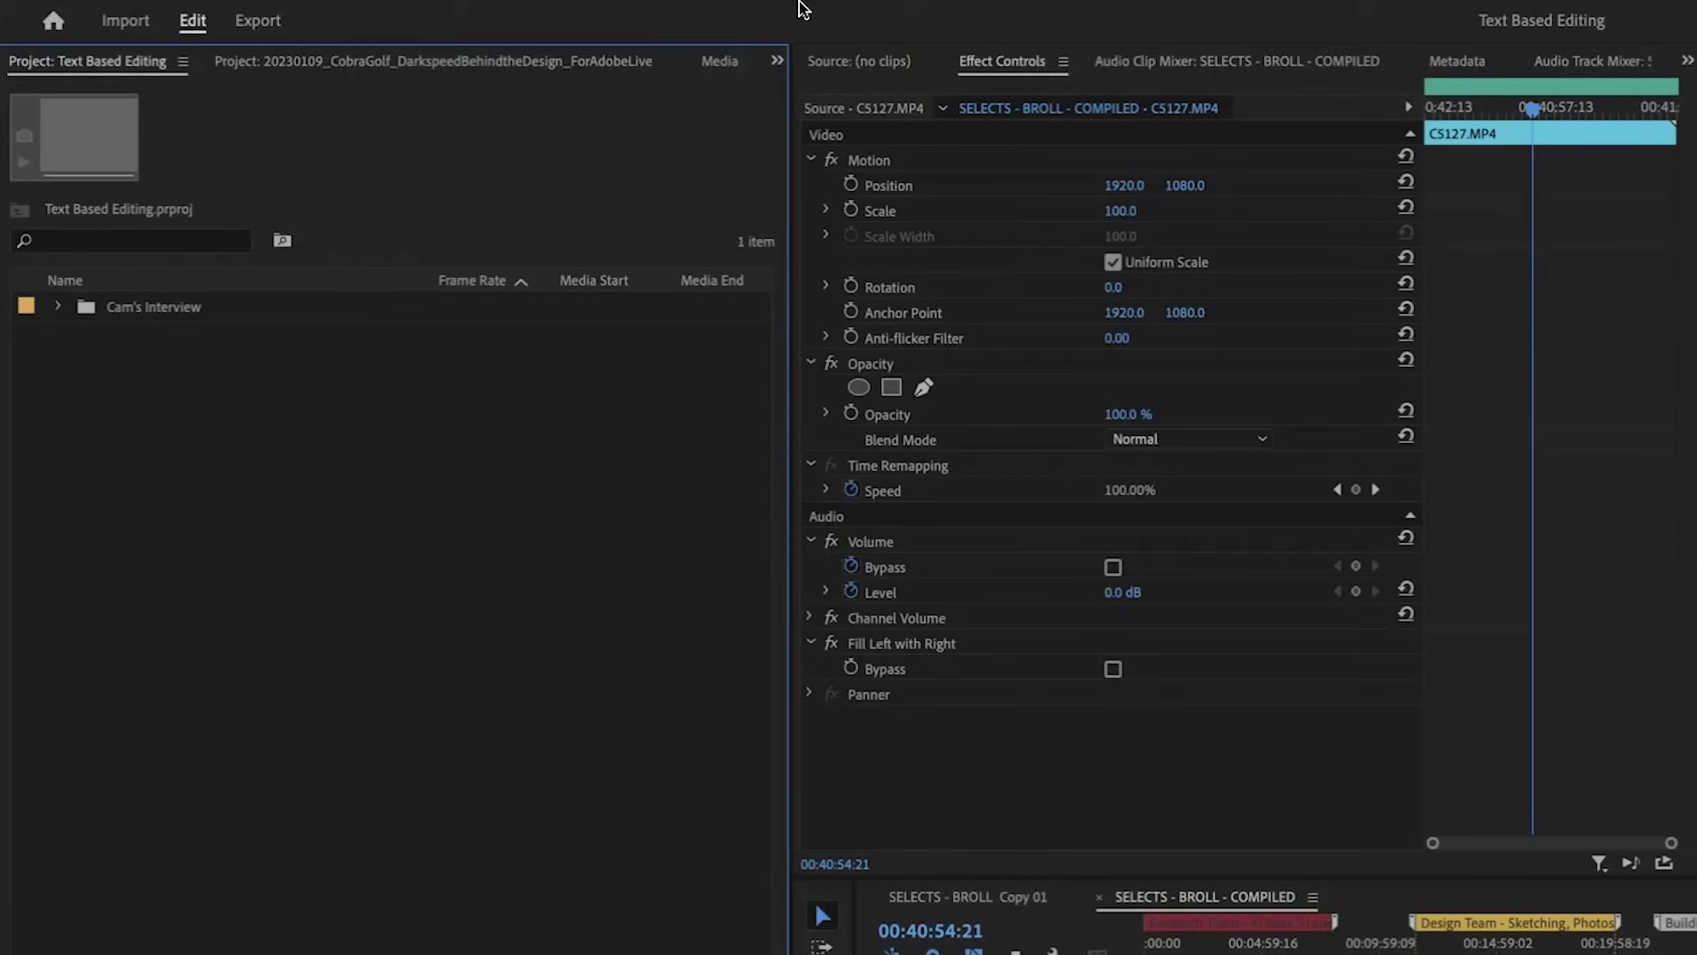
Step: Switch to a different workspace and select the A065_A007_0109AF_001 interview thumbnail
click(430, 4)
mouse_move(442, 24)
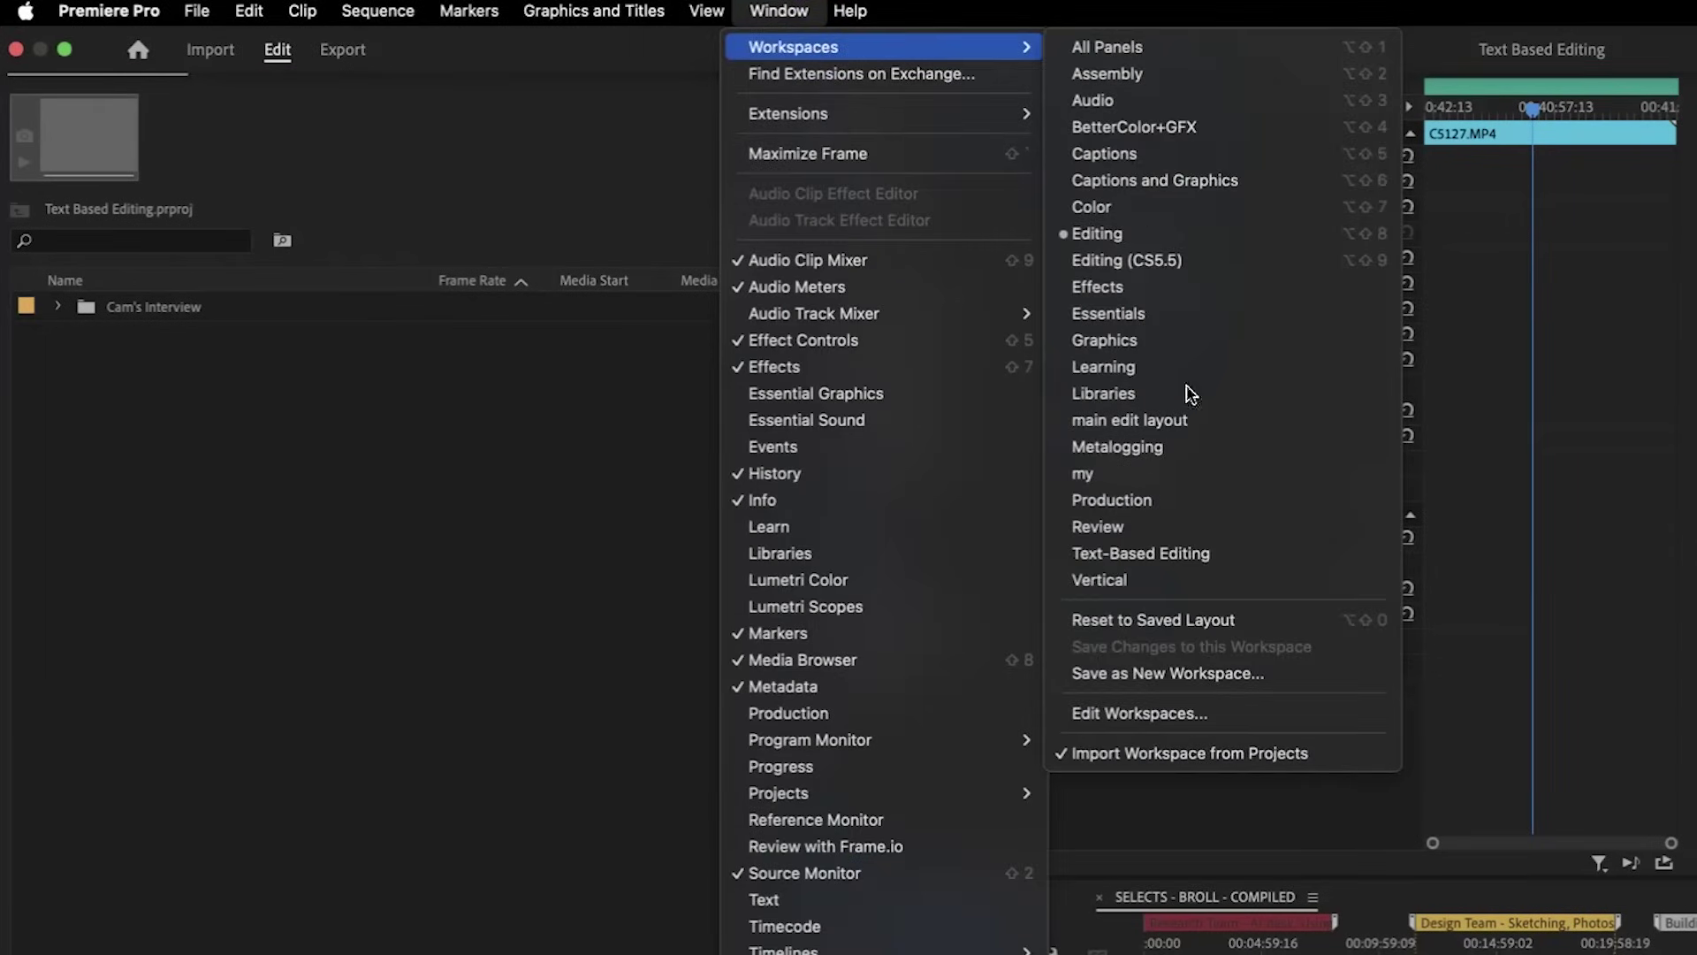
click(1176, 569)
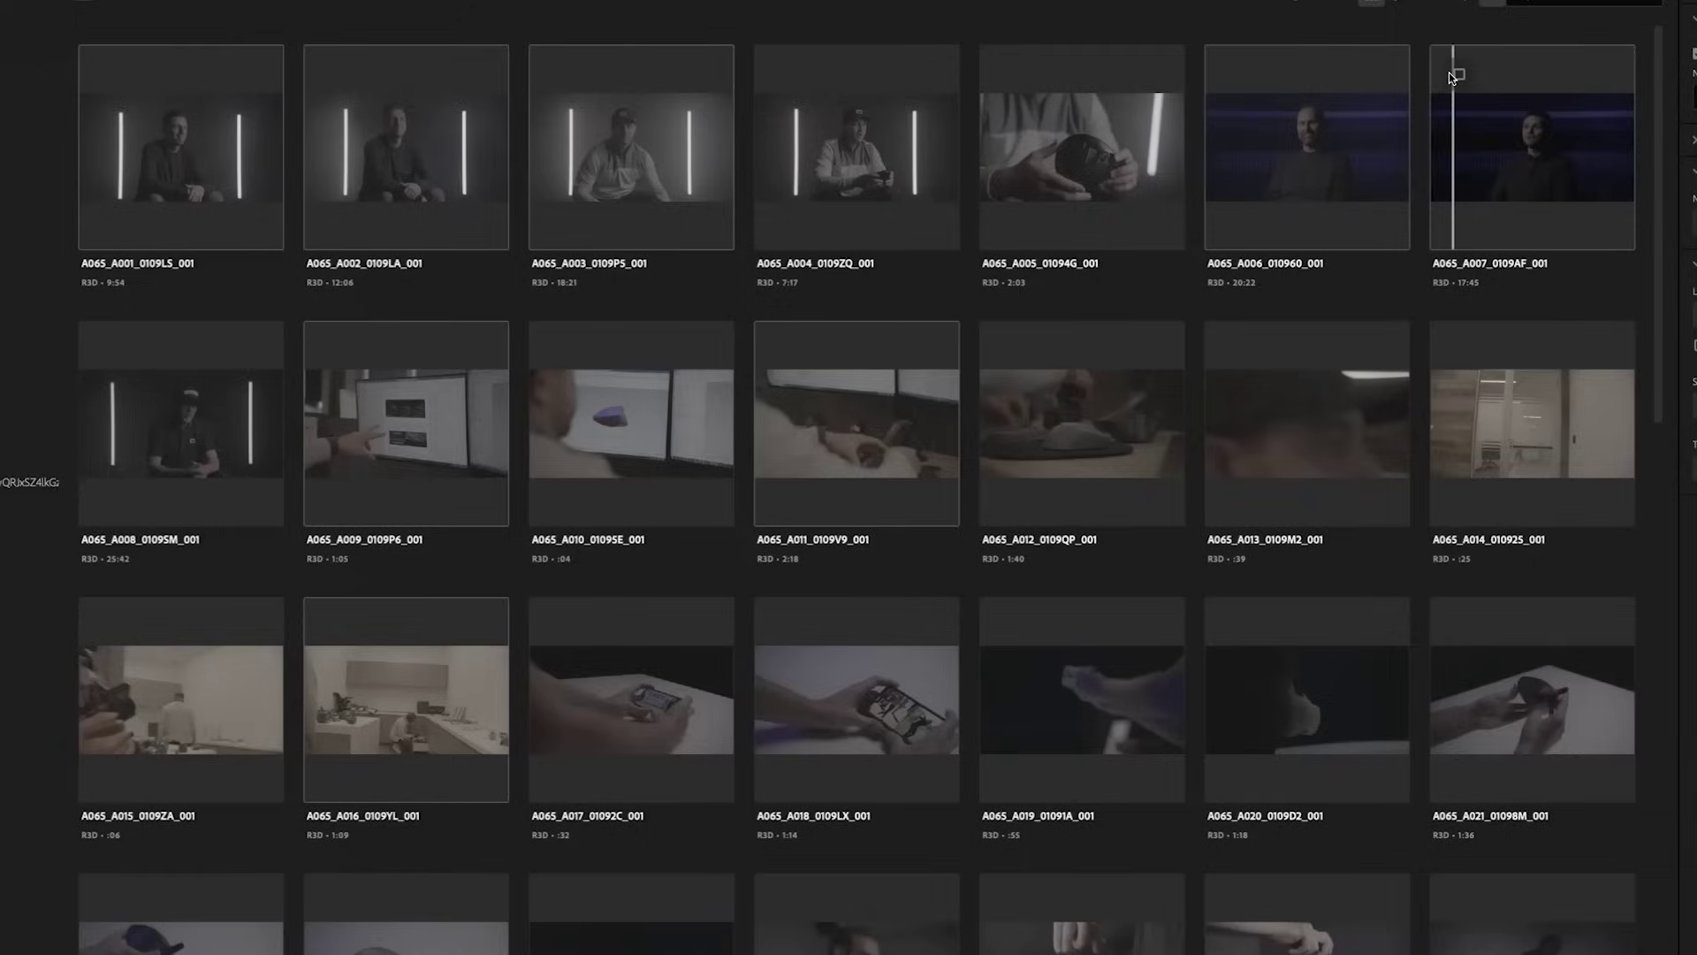
click(1460, 77)
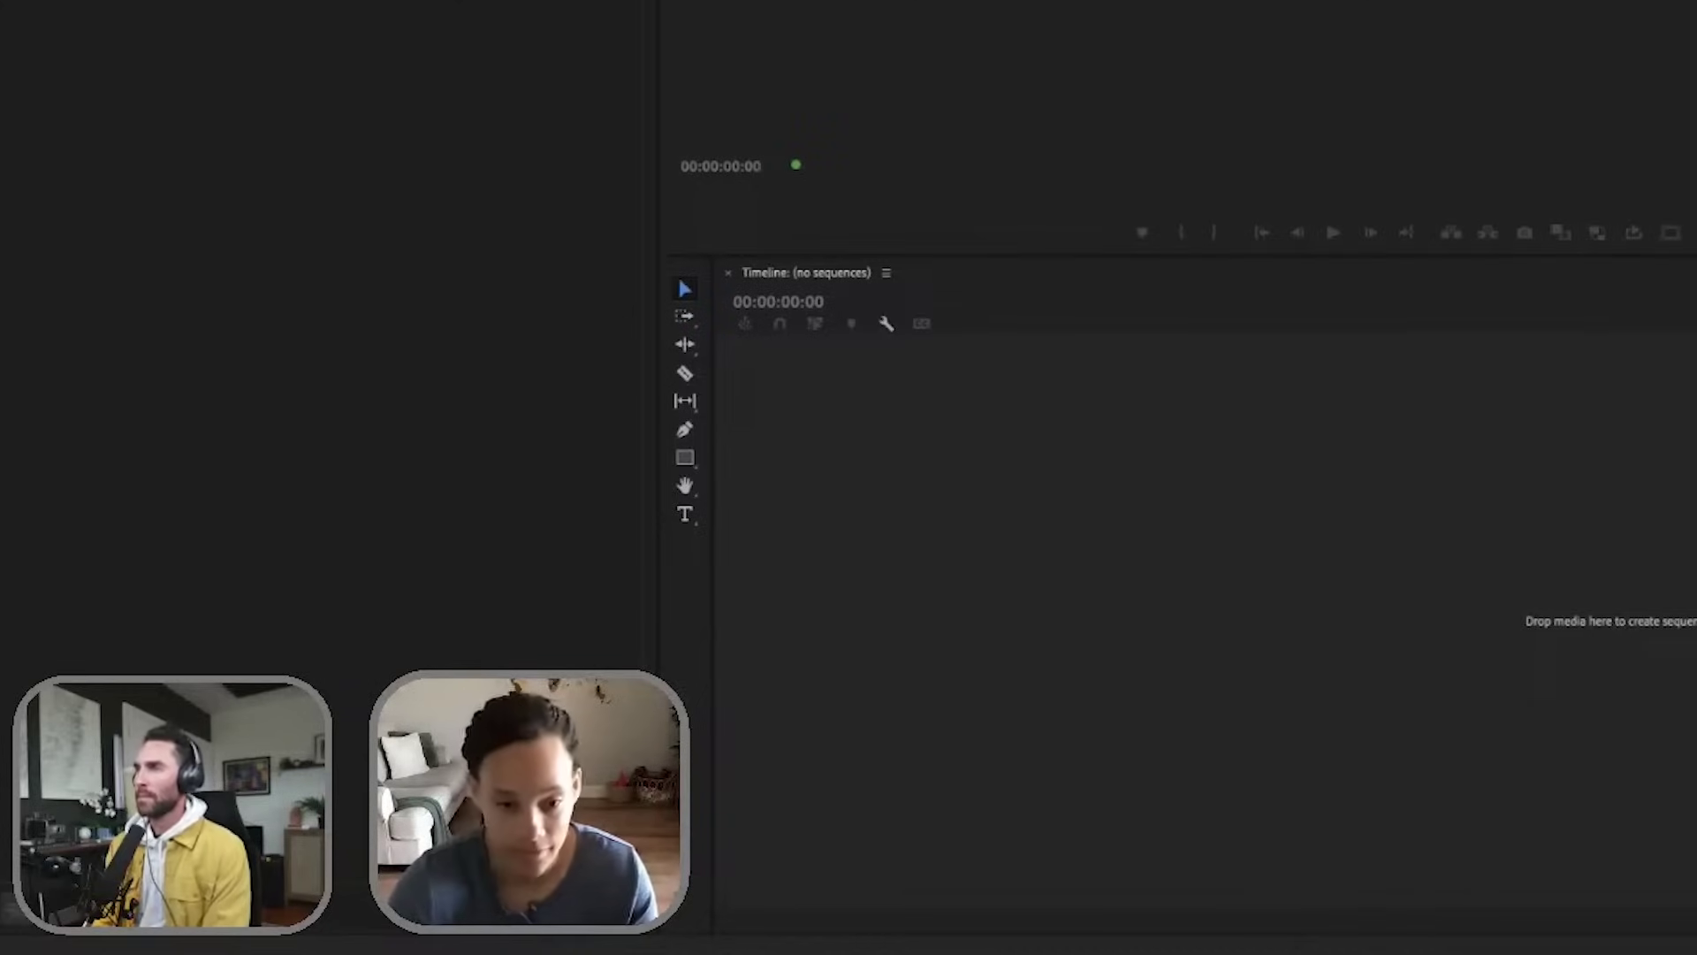
Step: Open the A065_A007 interview clip in a sequence, fit the timeline, and browse its speaker transcript
double_click(1510, 165)
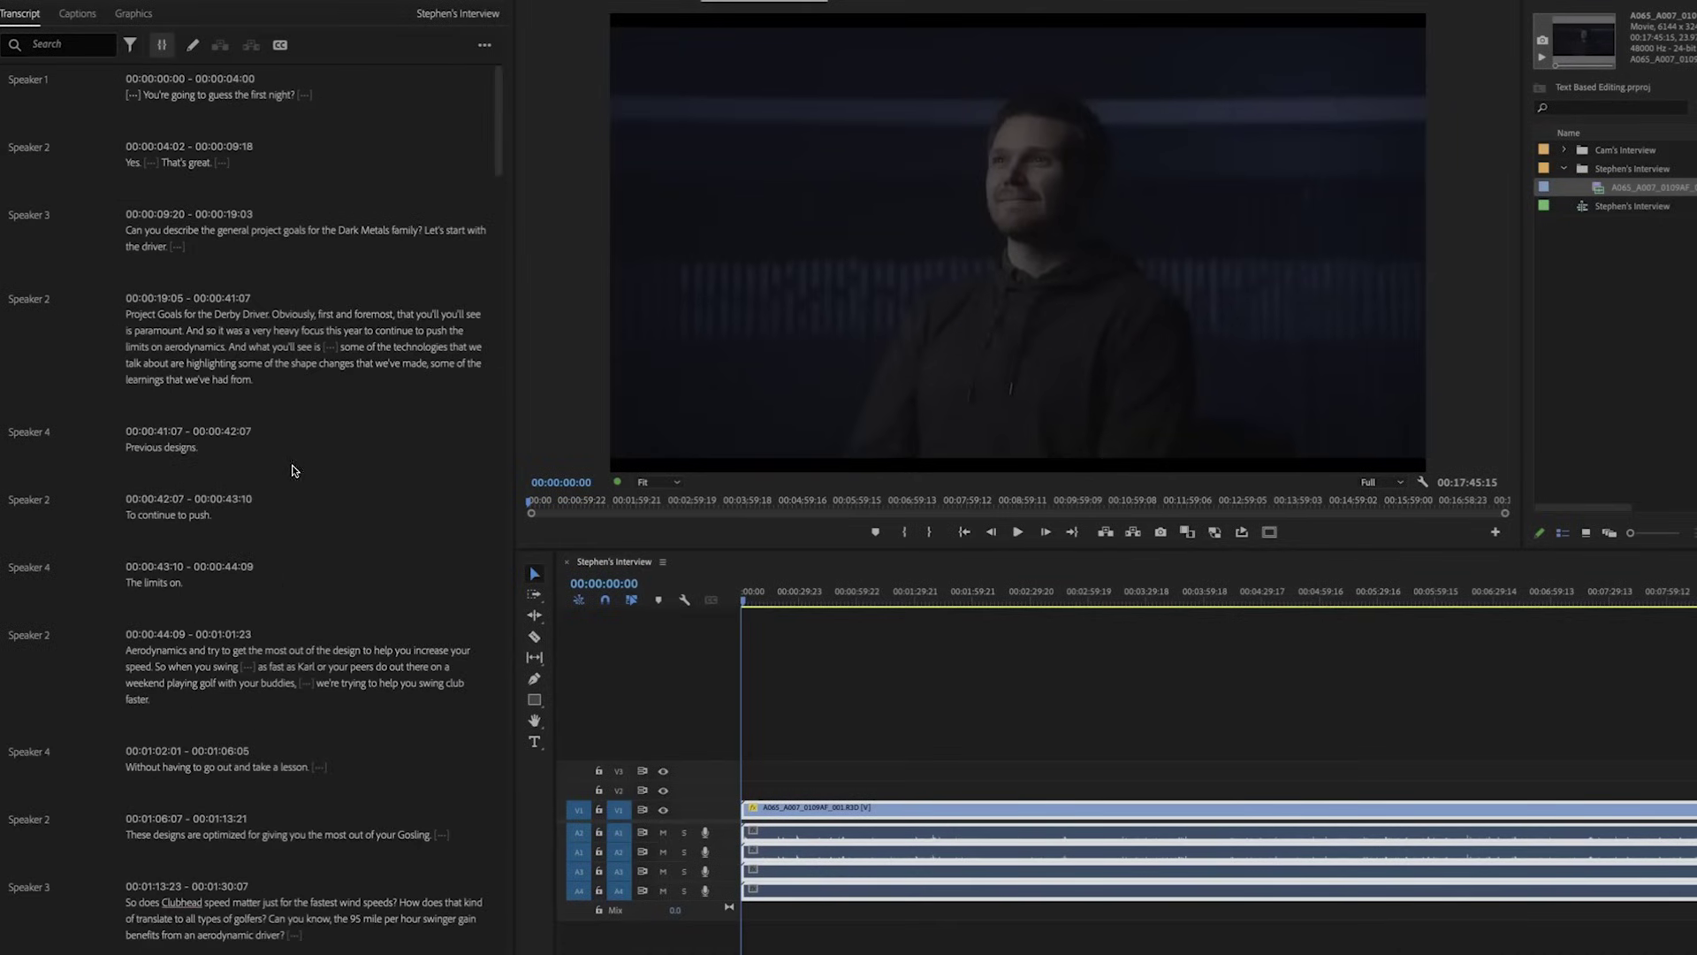
scroll(210, 732, down, 1)
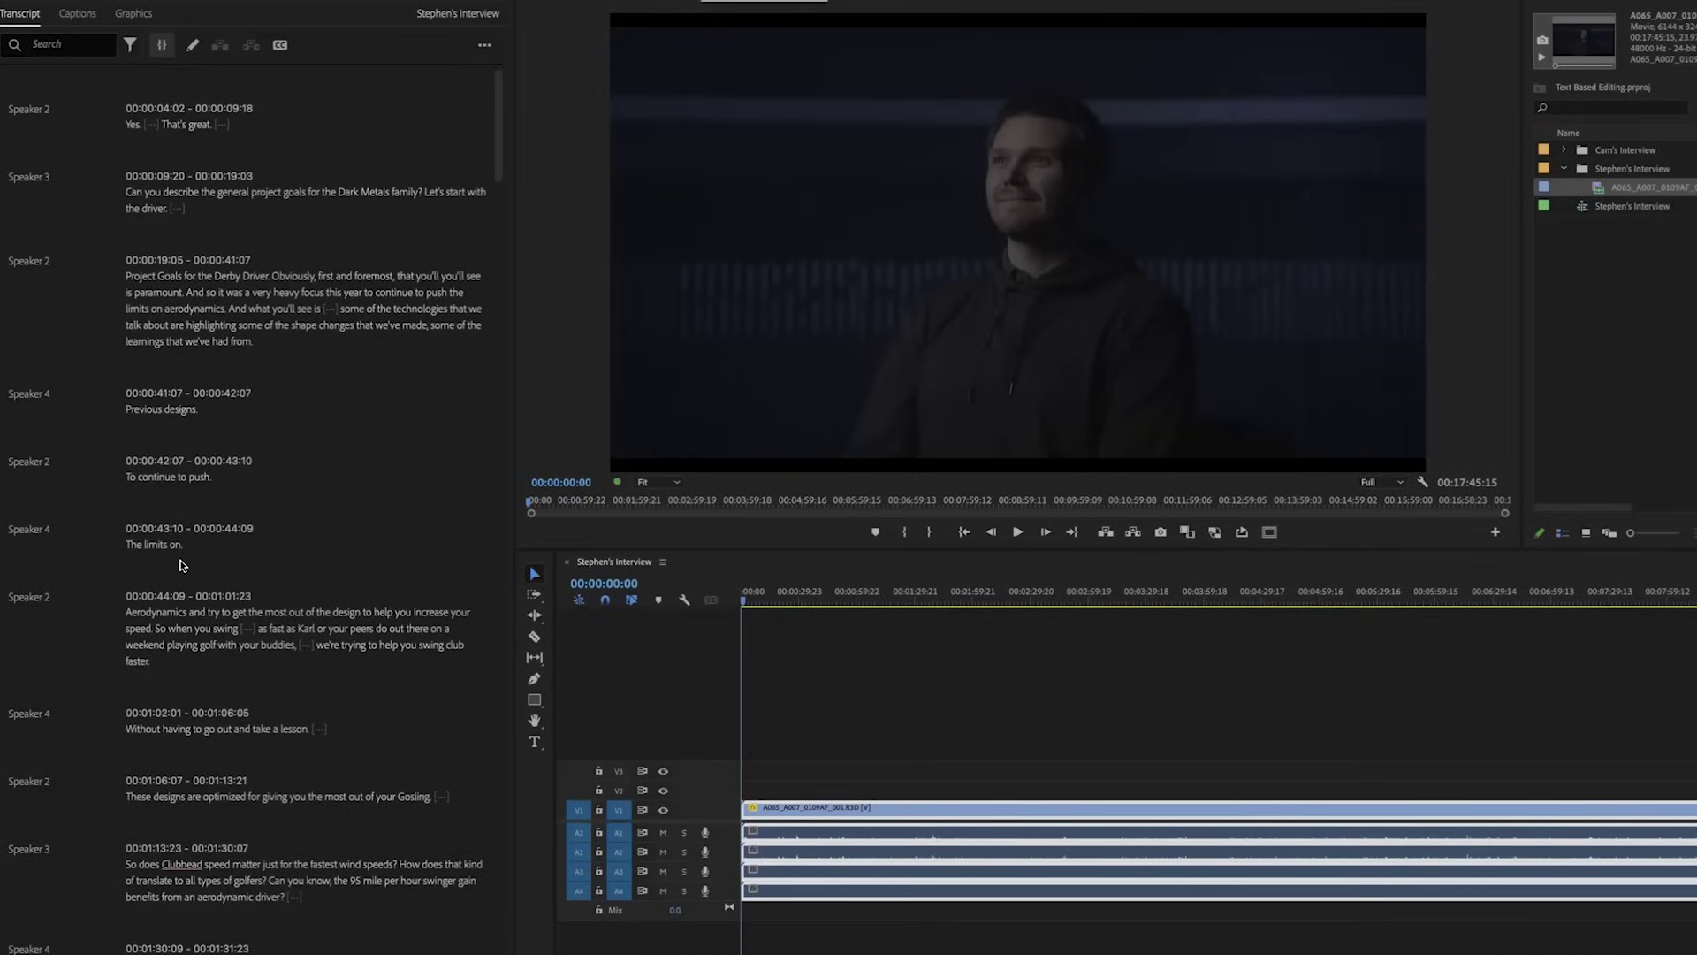
scroll(231, 637, up, 1)
click(898, 708)
key(minus)
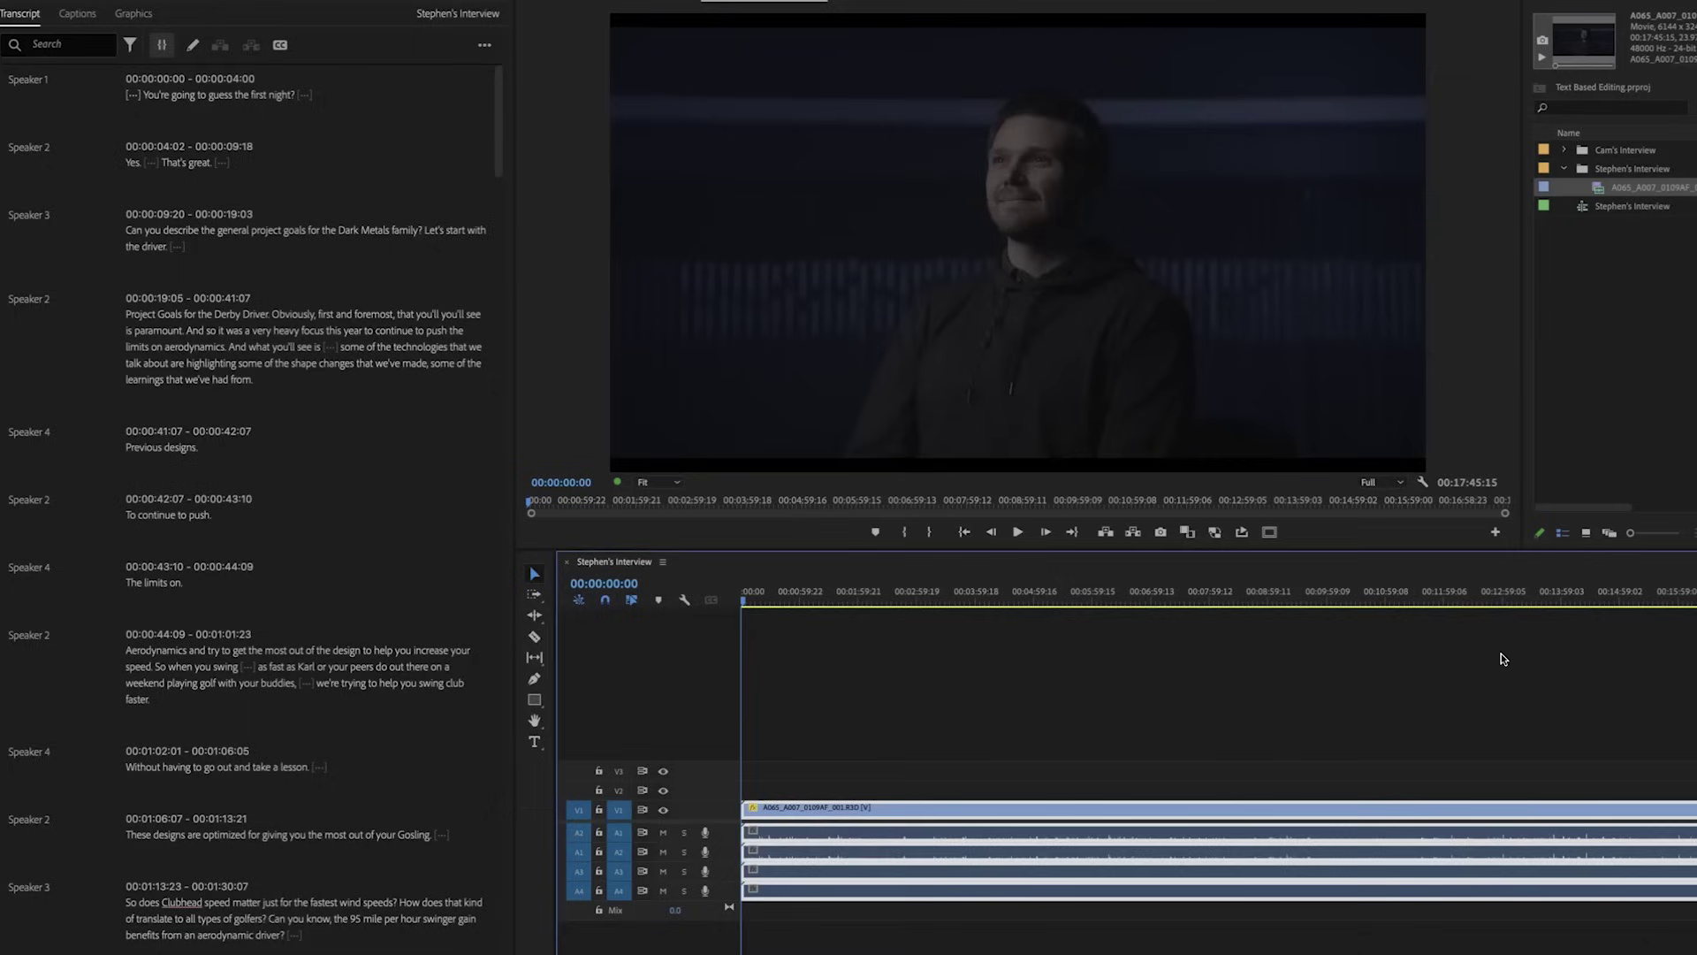
scroll(261, 558, down, 20)
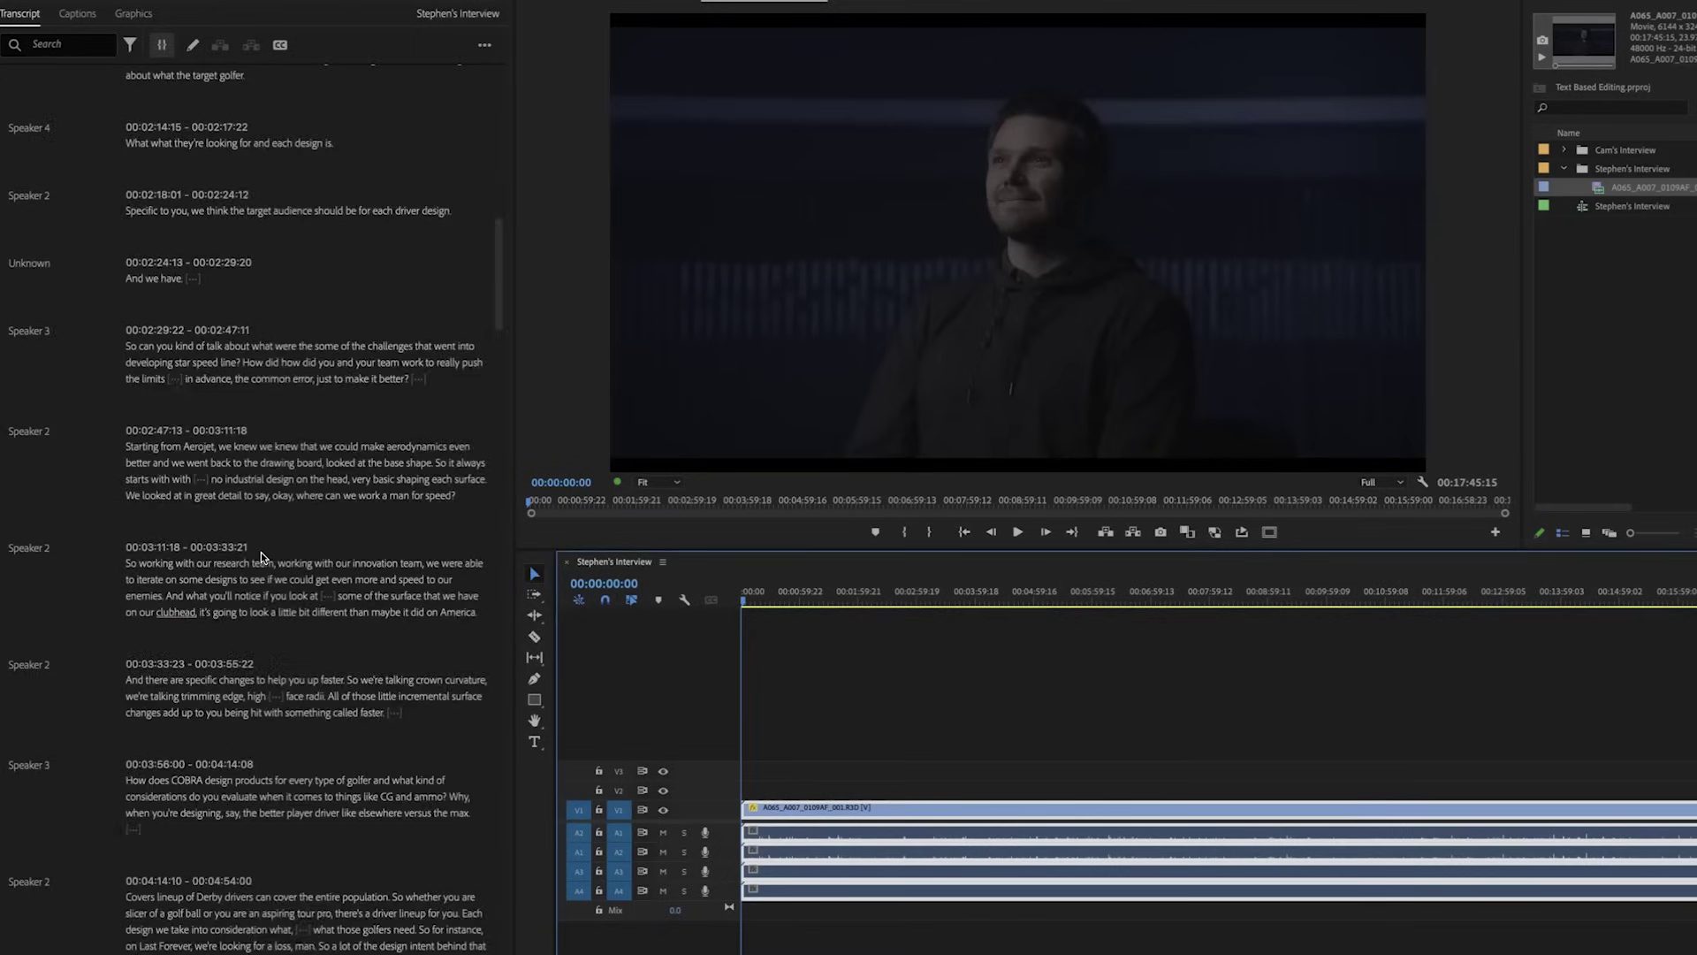
scroll(262, 557, down, 10)
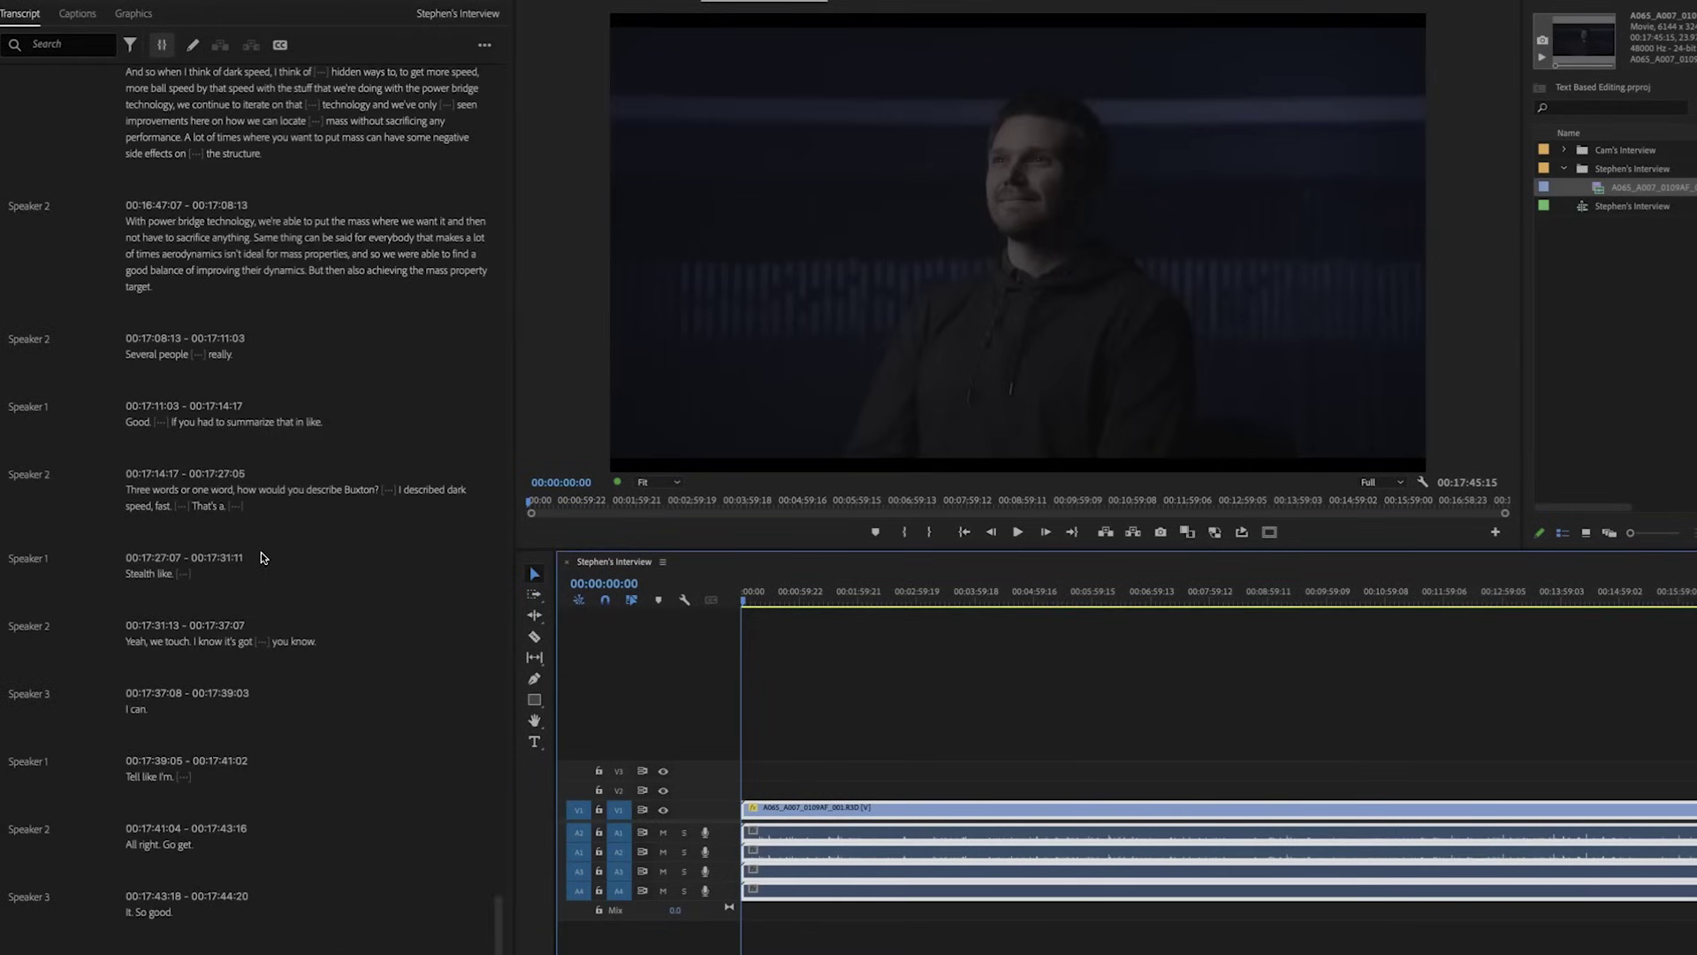
key(Home)
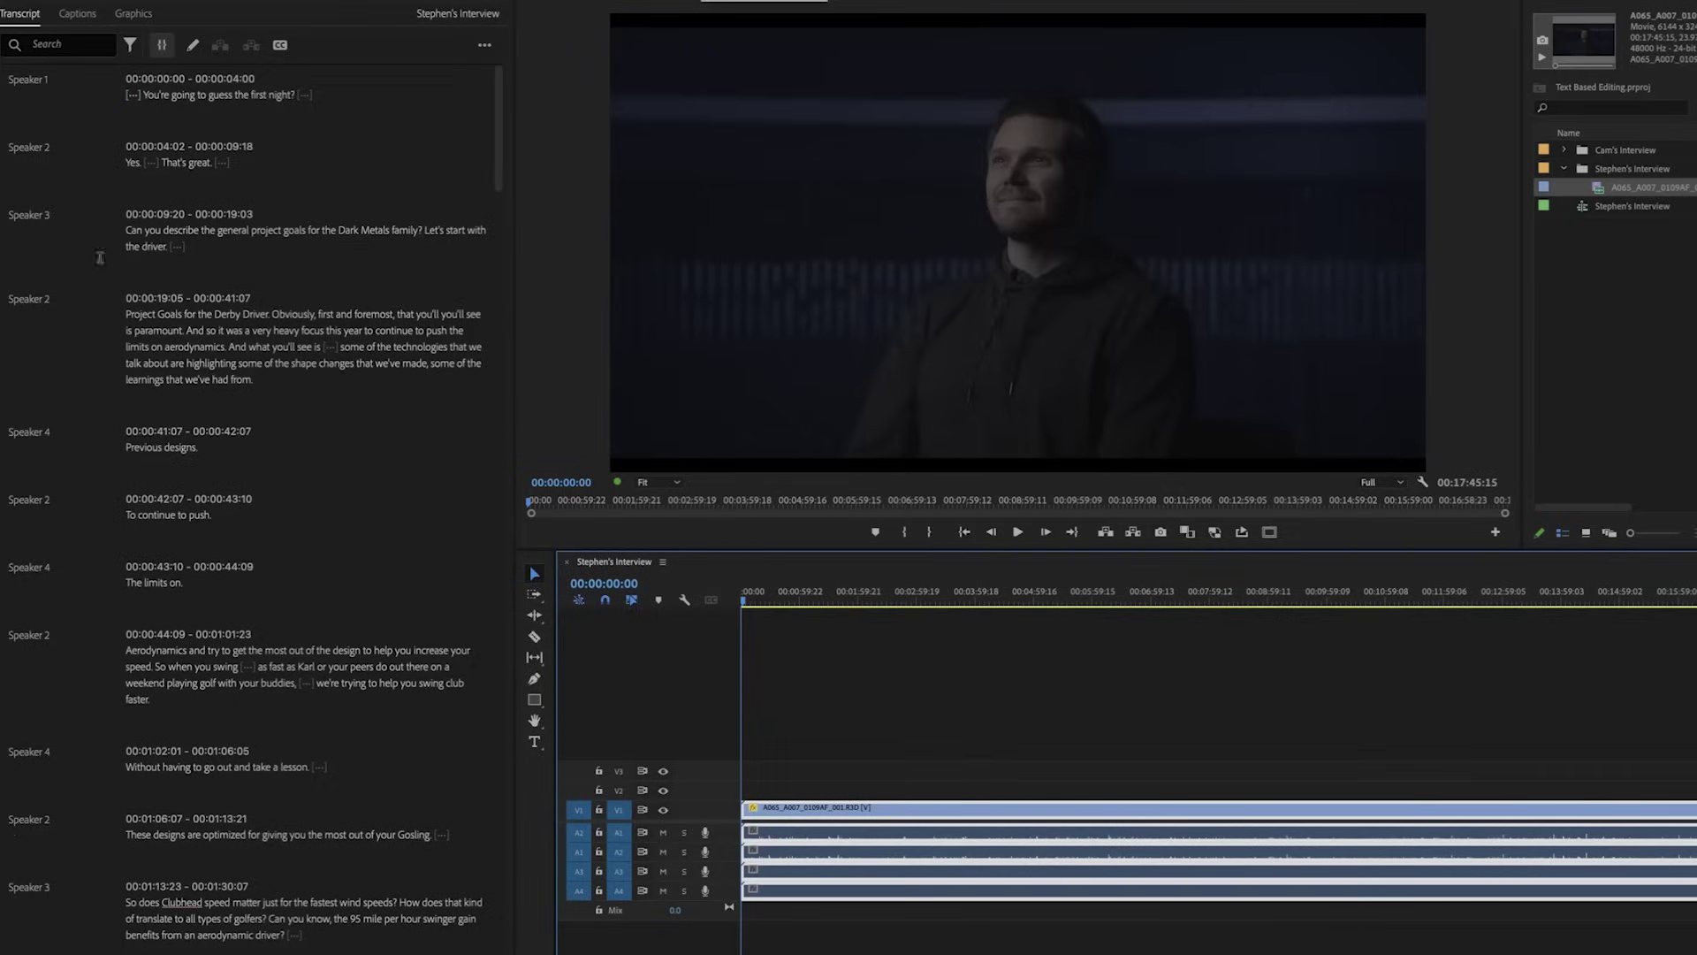
Step: Rename Speaker 2 to the interviewee's name and save it
click(48, 42)
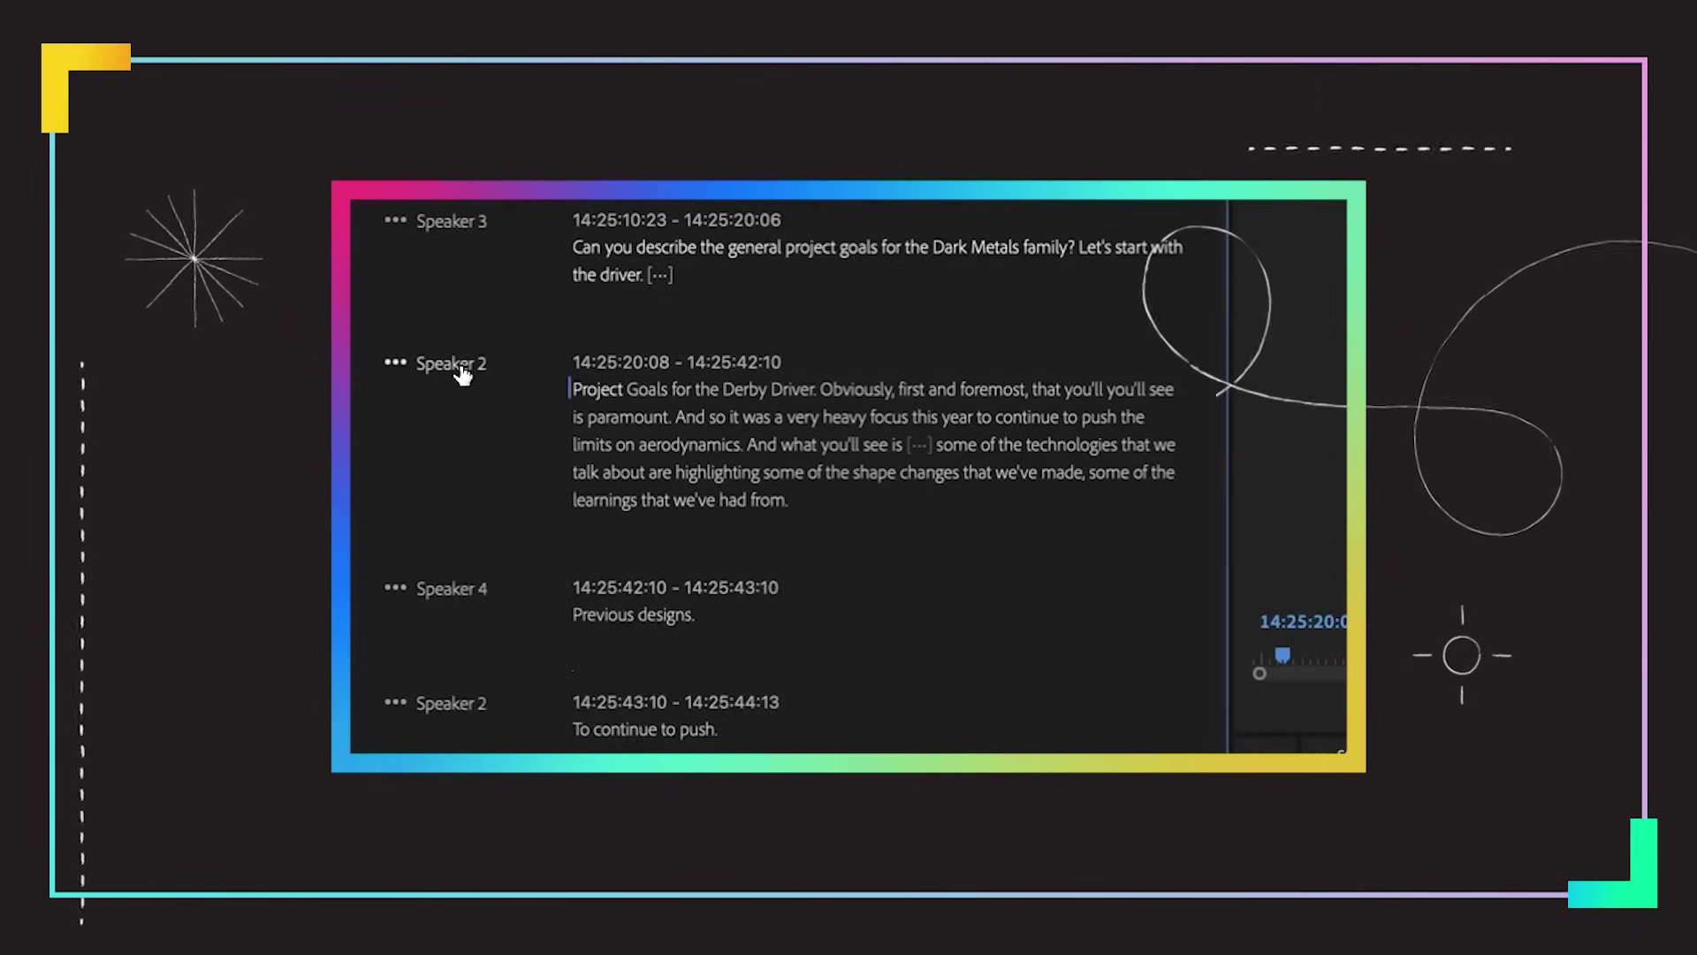
click(451, 363)
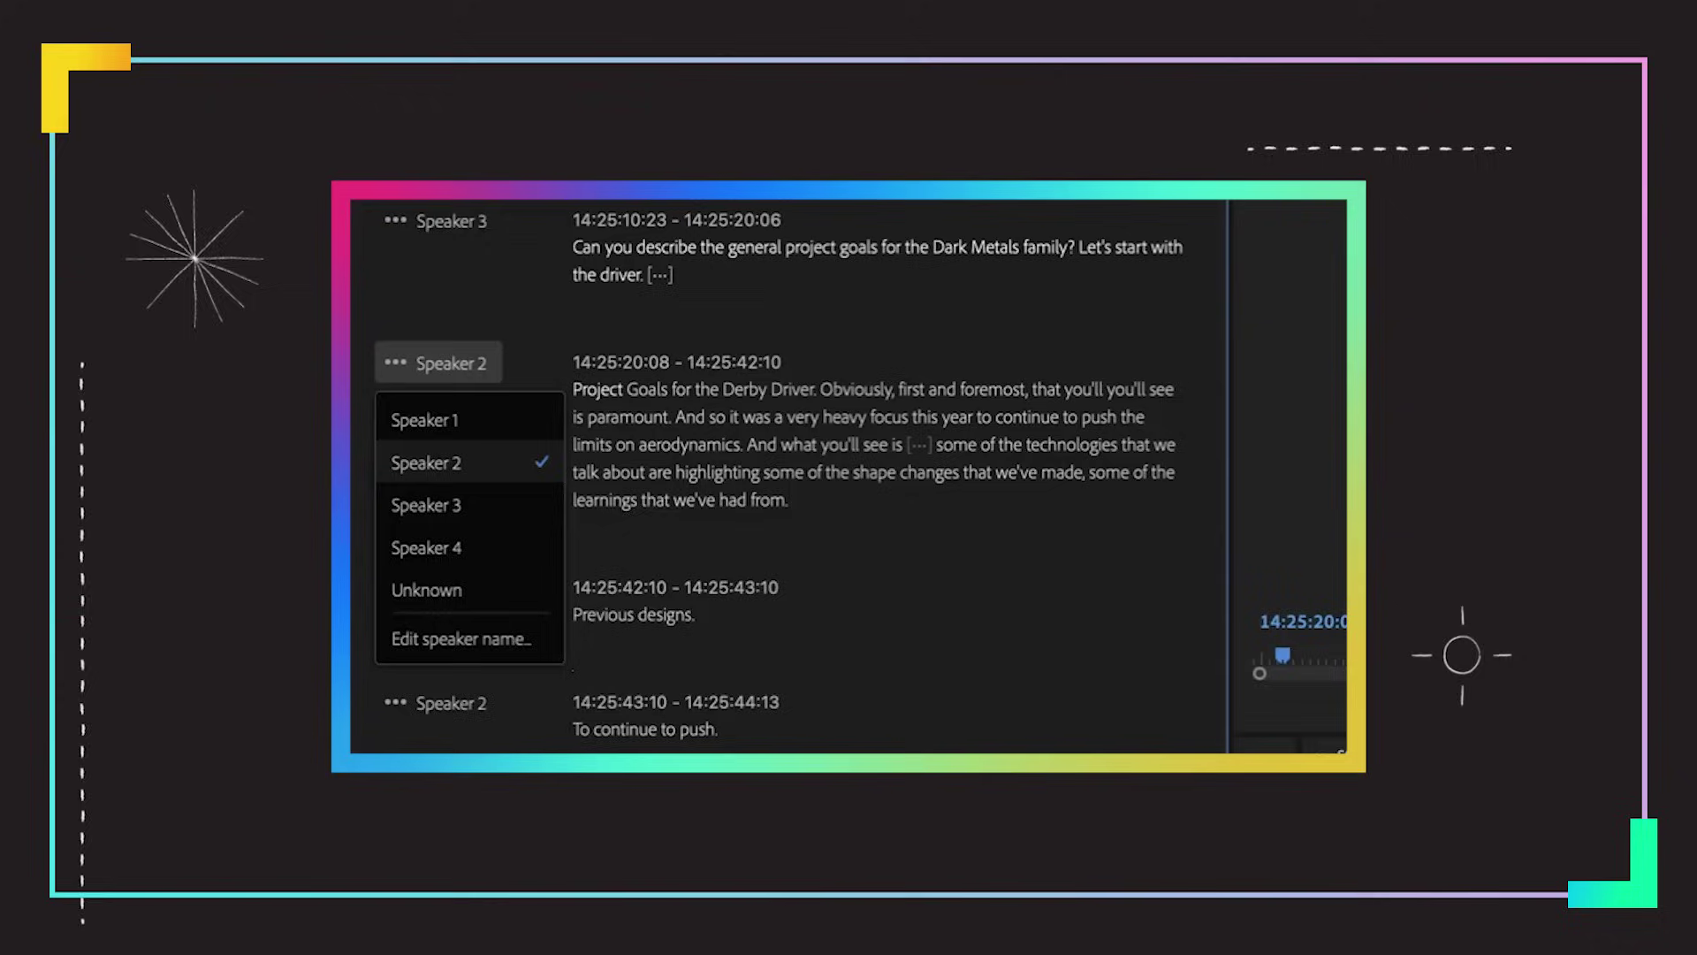
click(469, 638)
text(Stephen)
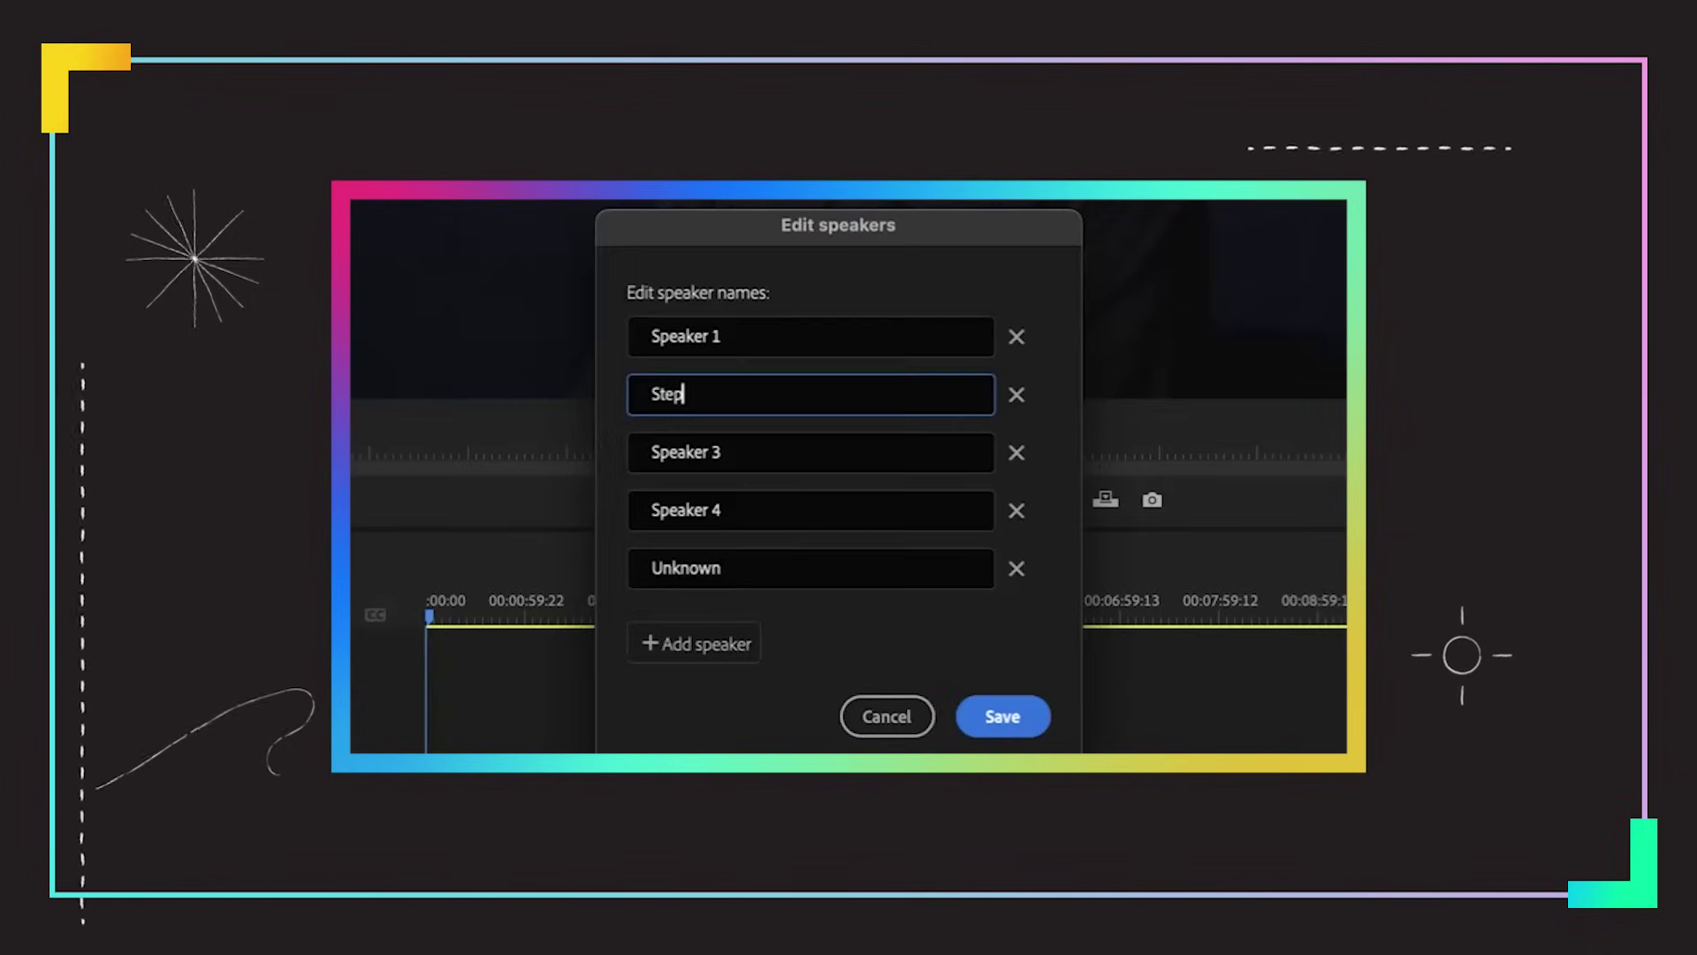
click(1002, 715)
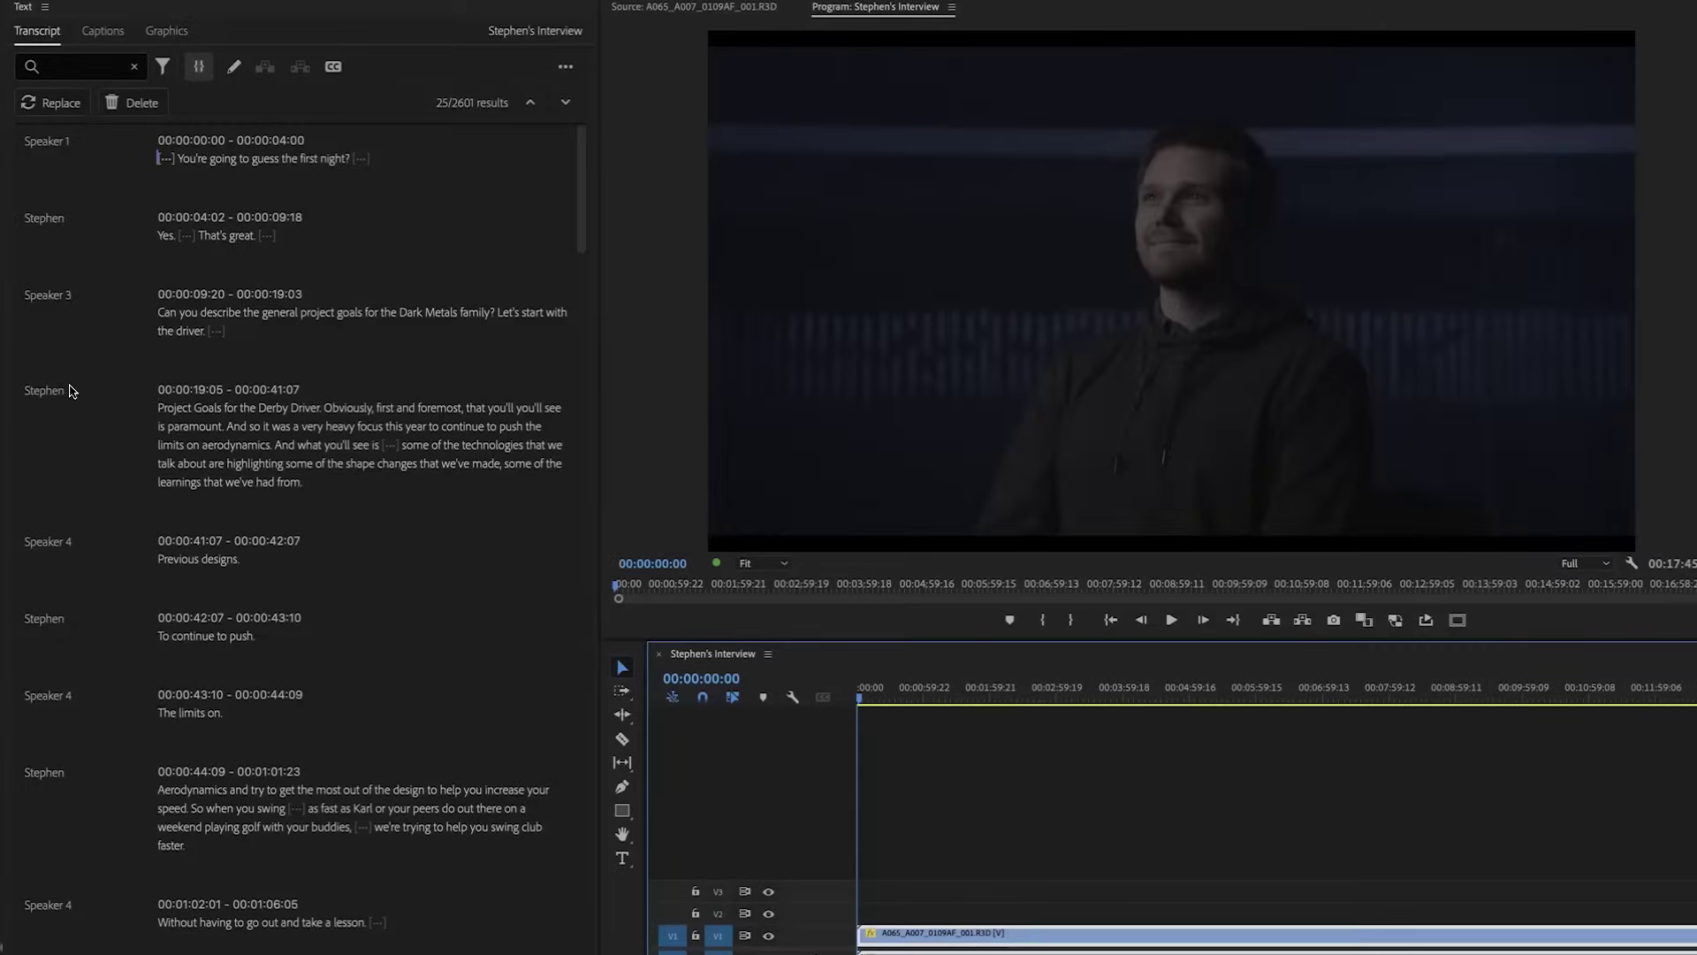
Step: Delete the opening transcript passages so the interview starts on the project-goals answer
triple_click(228, 330)
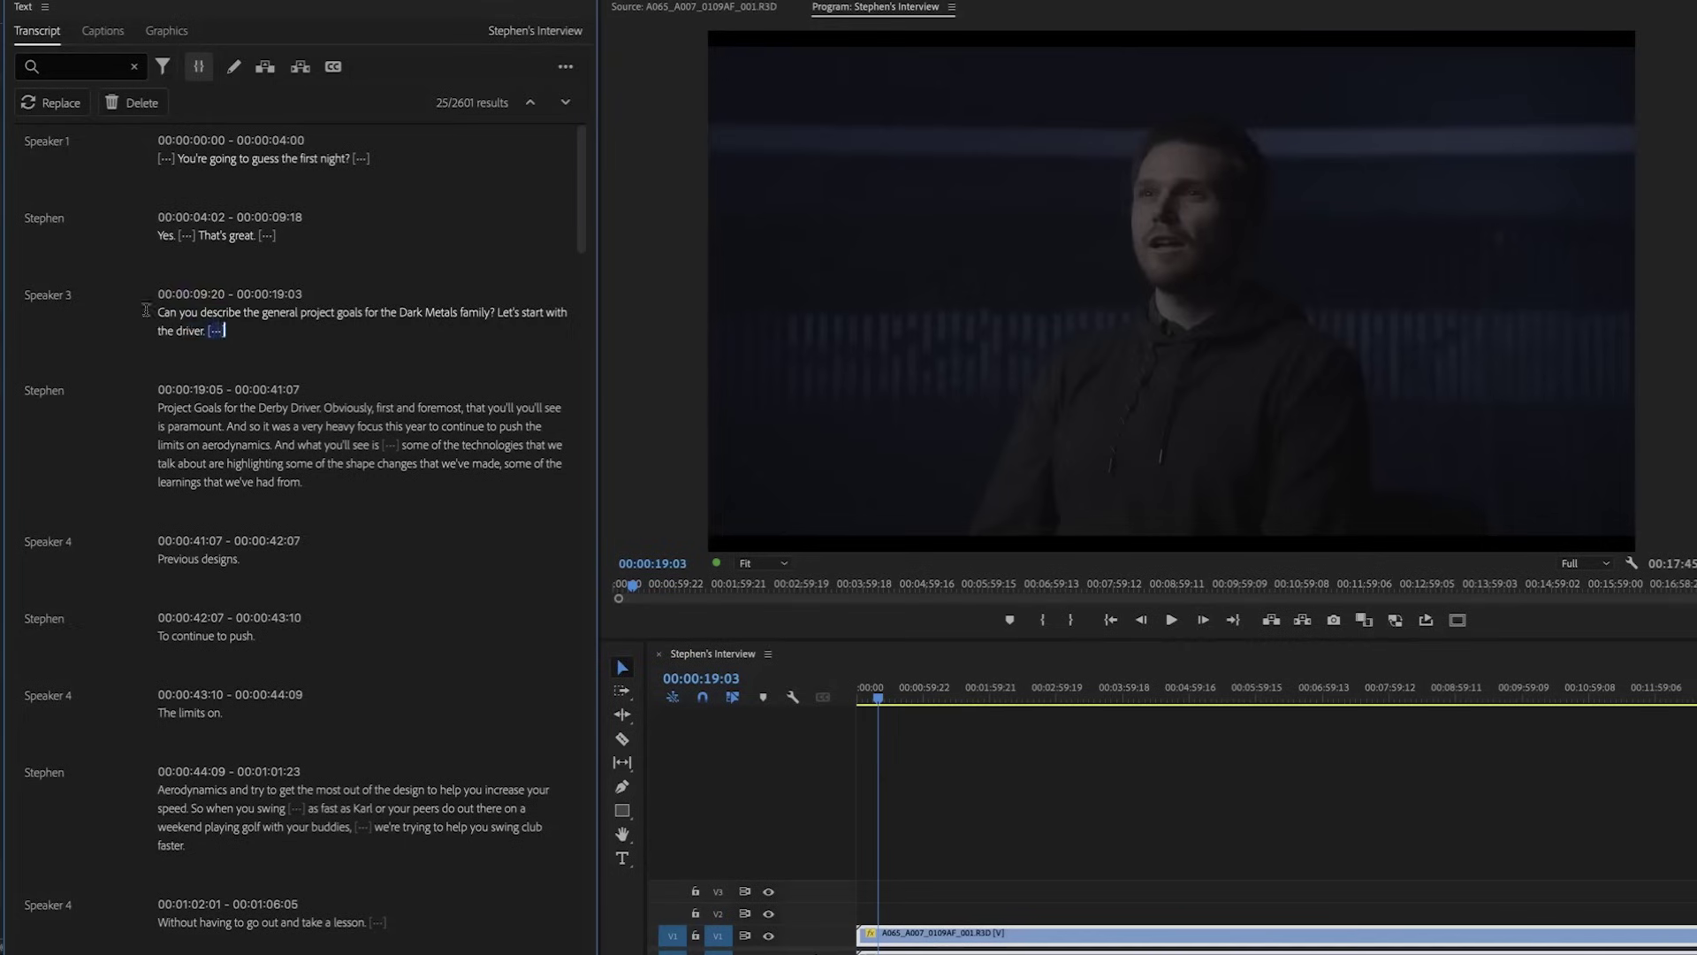
key(Home)
click(104, 110)
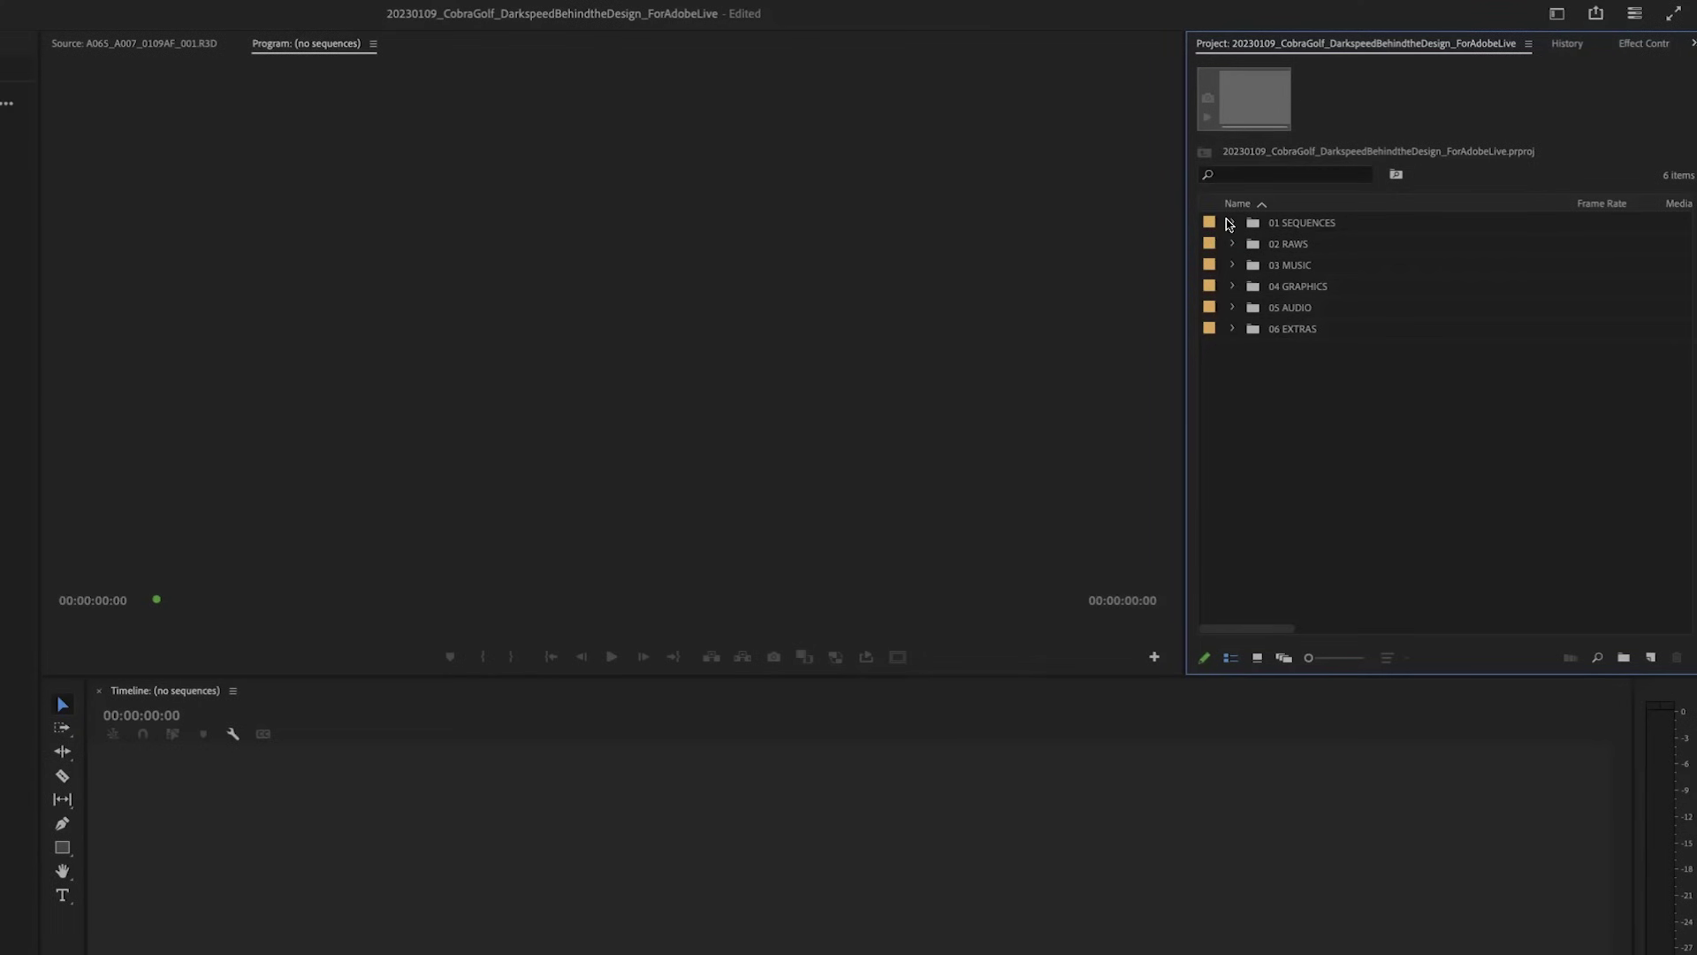
Step: Open SELECTS - INTERVIEWS - COMPILED from 01 SEQUENCES > Selects and create a new sequence in Versions
click(1230, 223)
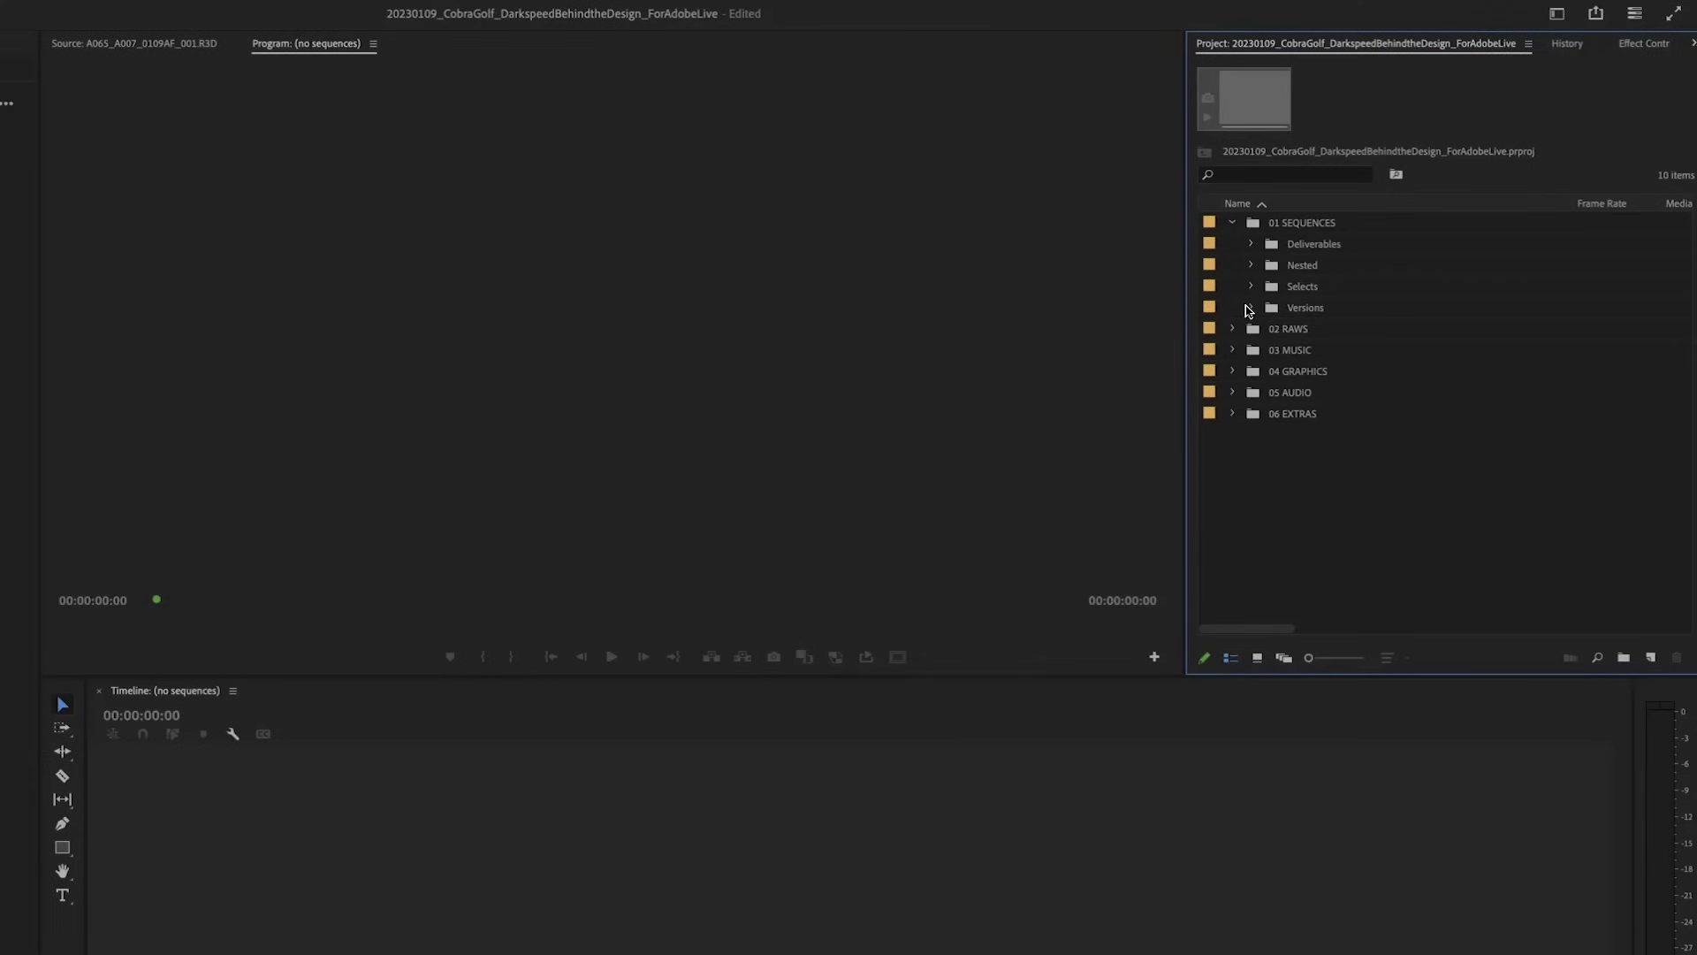
click(1251, 287)
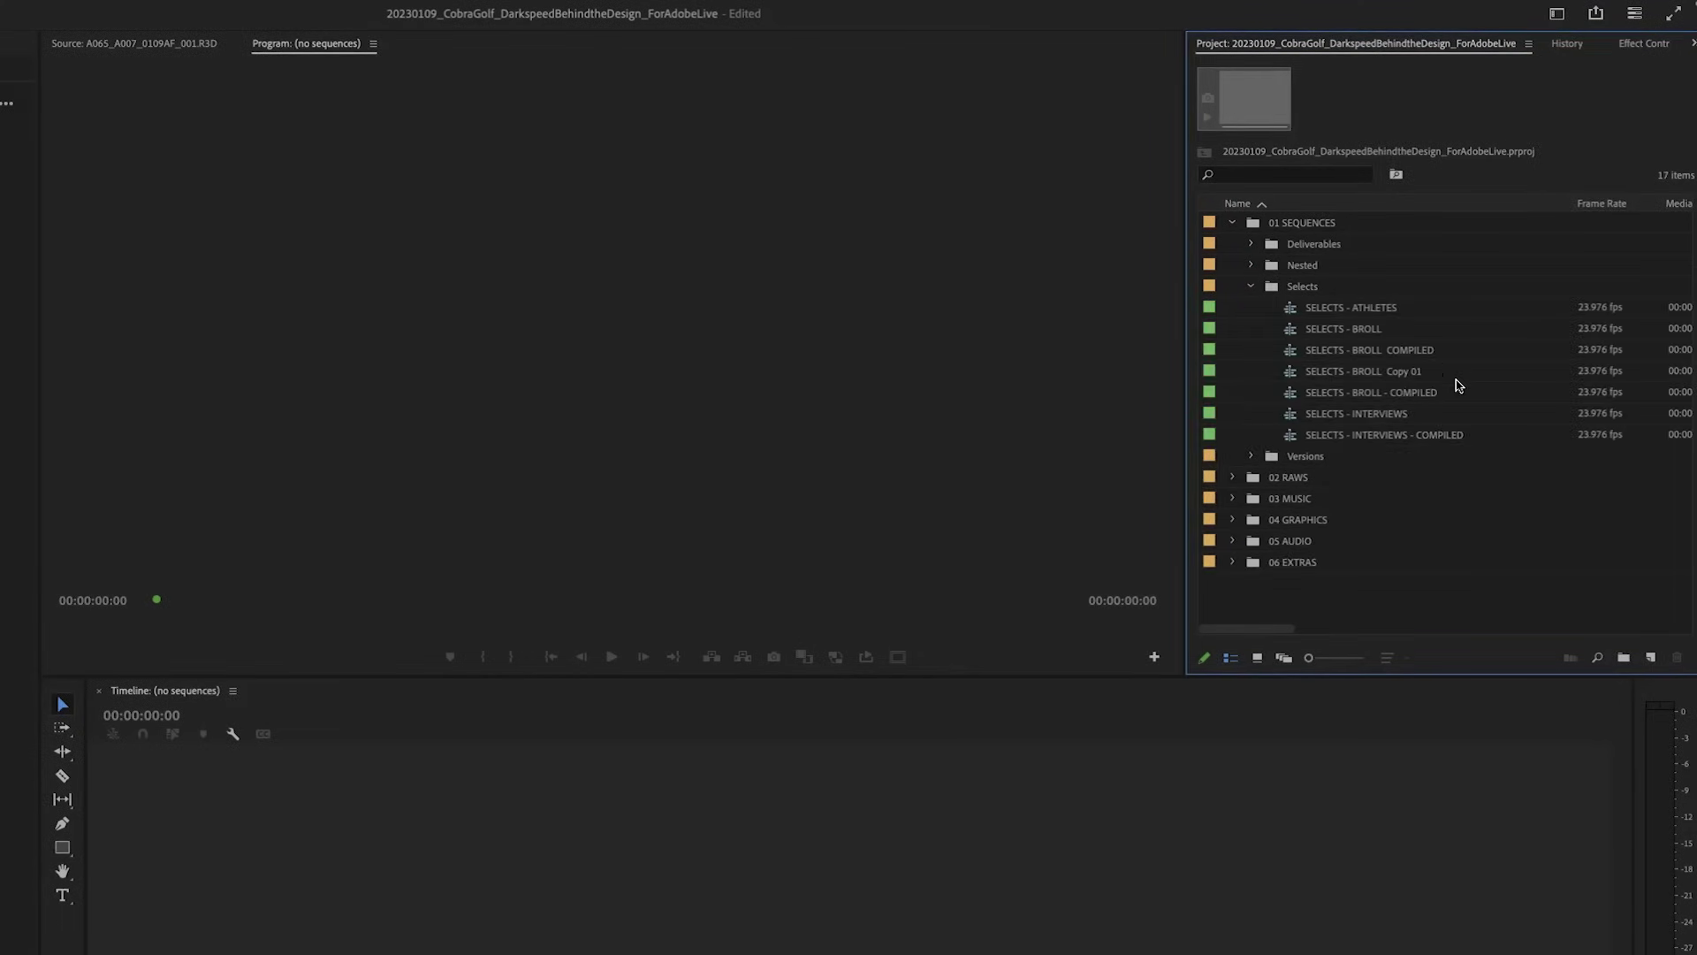
double_click(1414, 435)
click(1251, 456)
click(1305, 457)
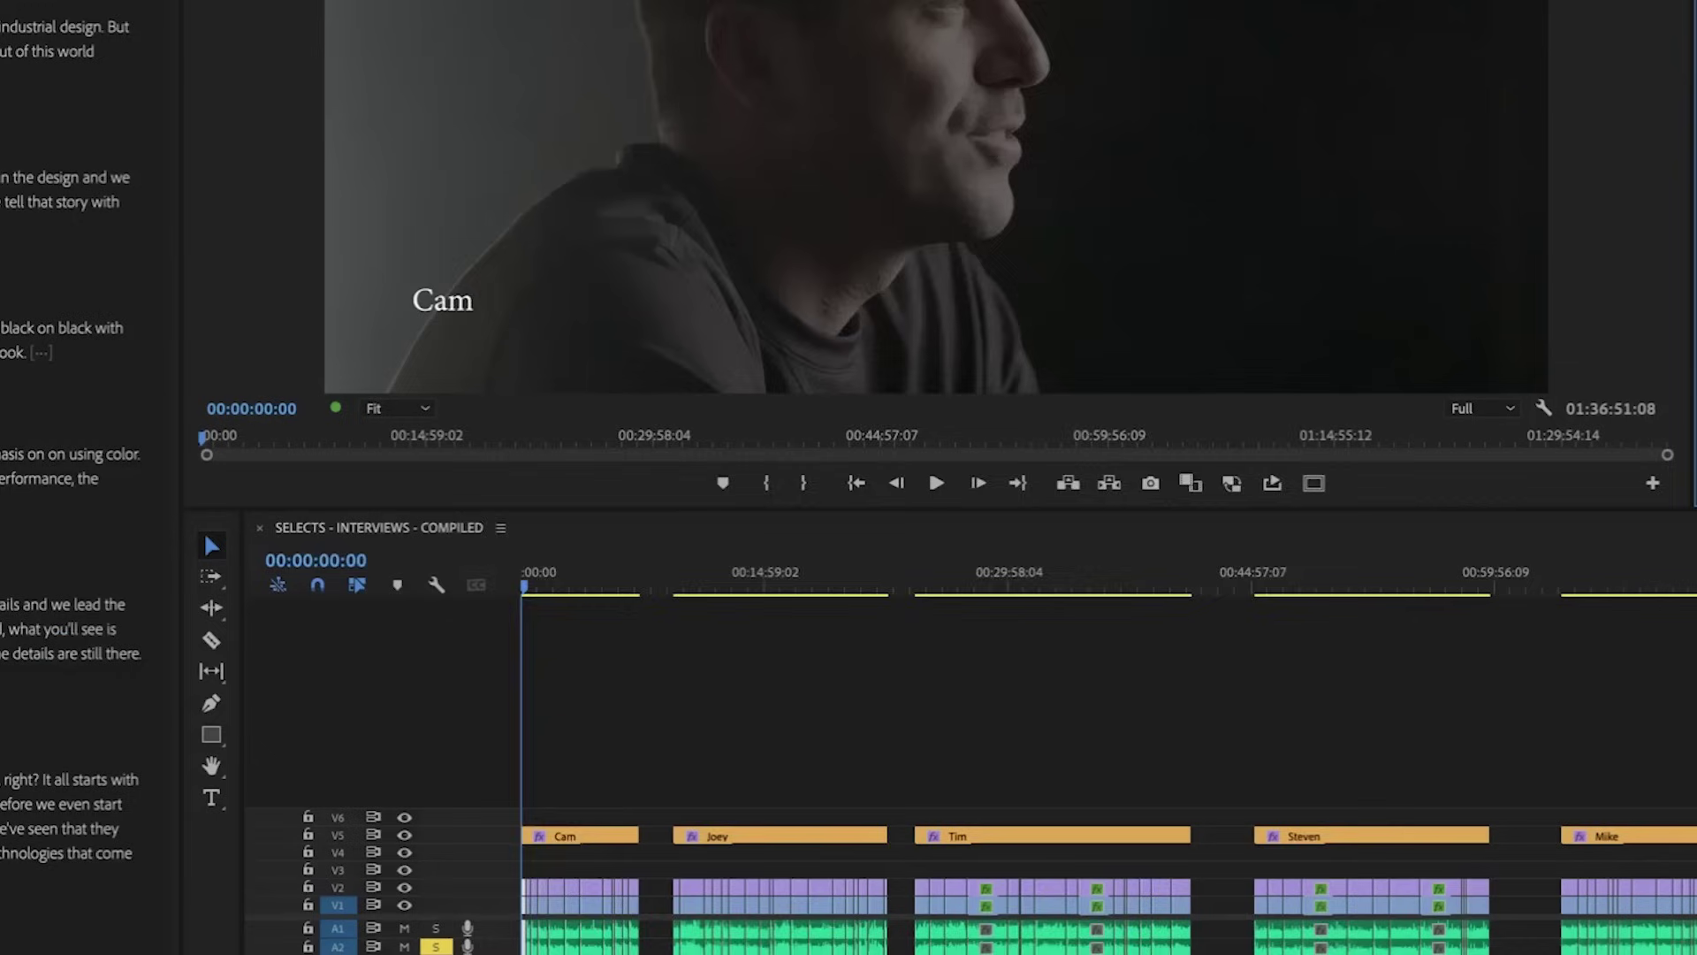
key(ctrl+n)
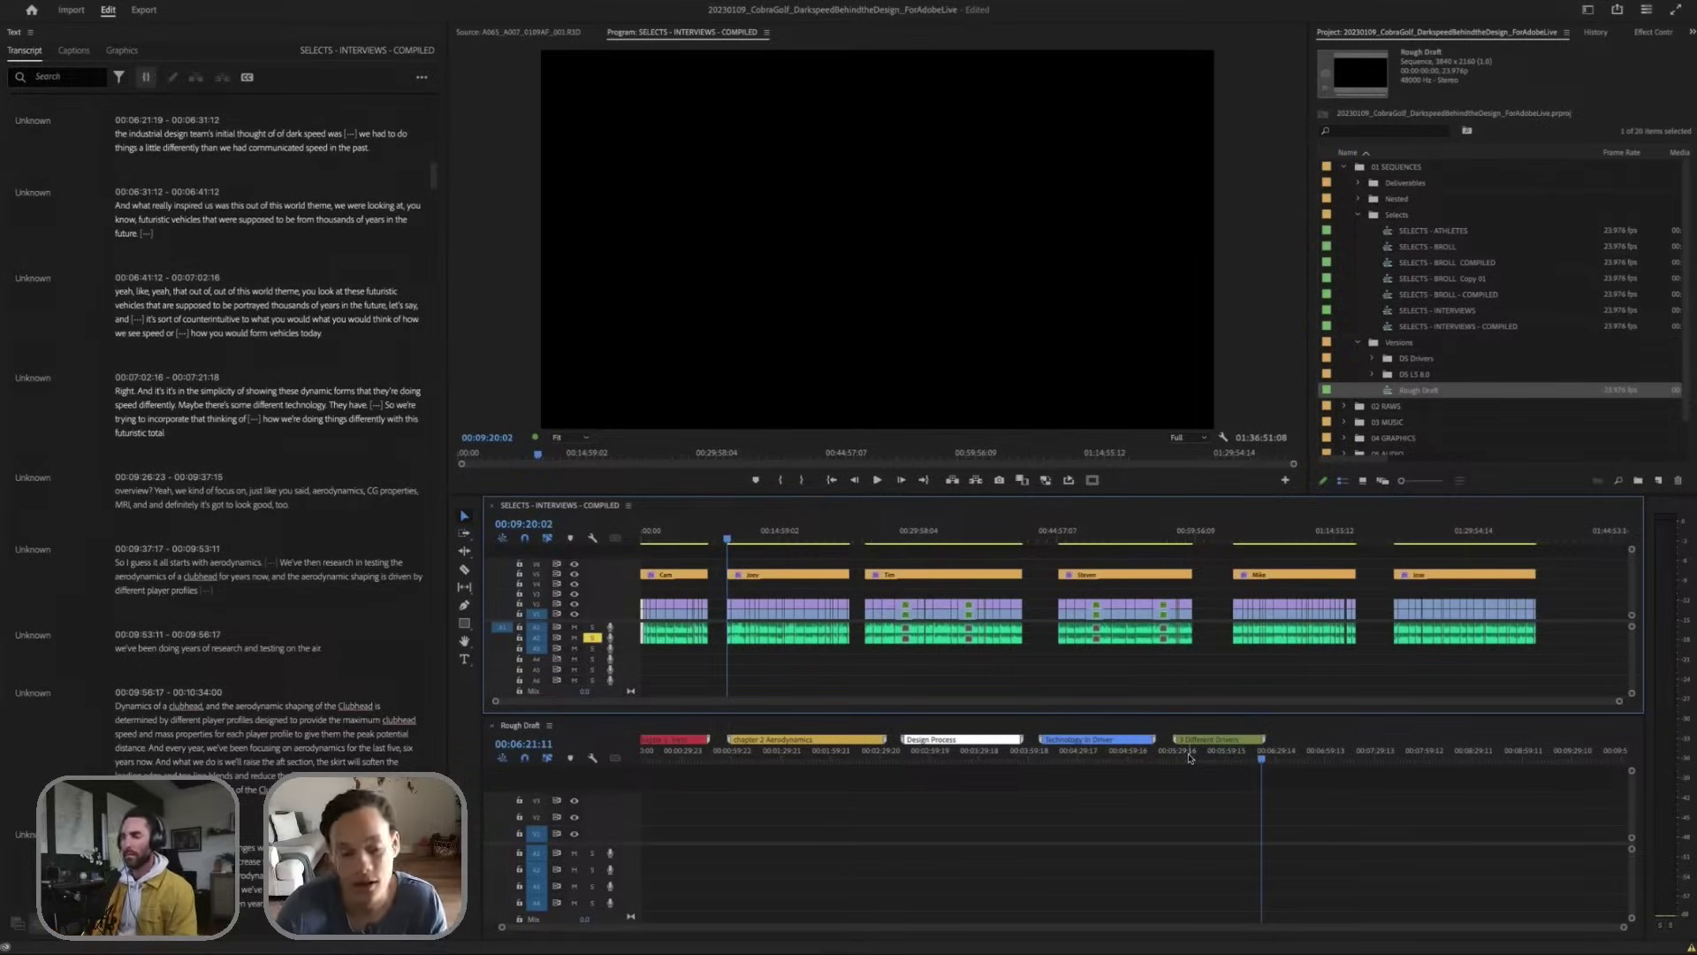
Step: Find 'Different drivers' in the transcript and paste that sentence into the Rough Draft at 00:05:35:05
click(66, 77)
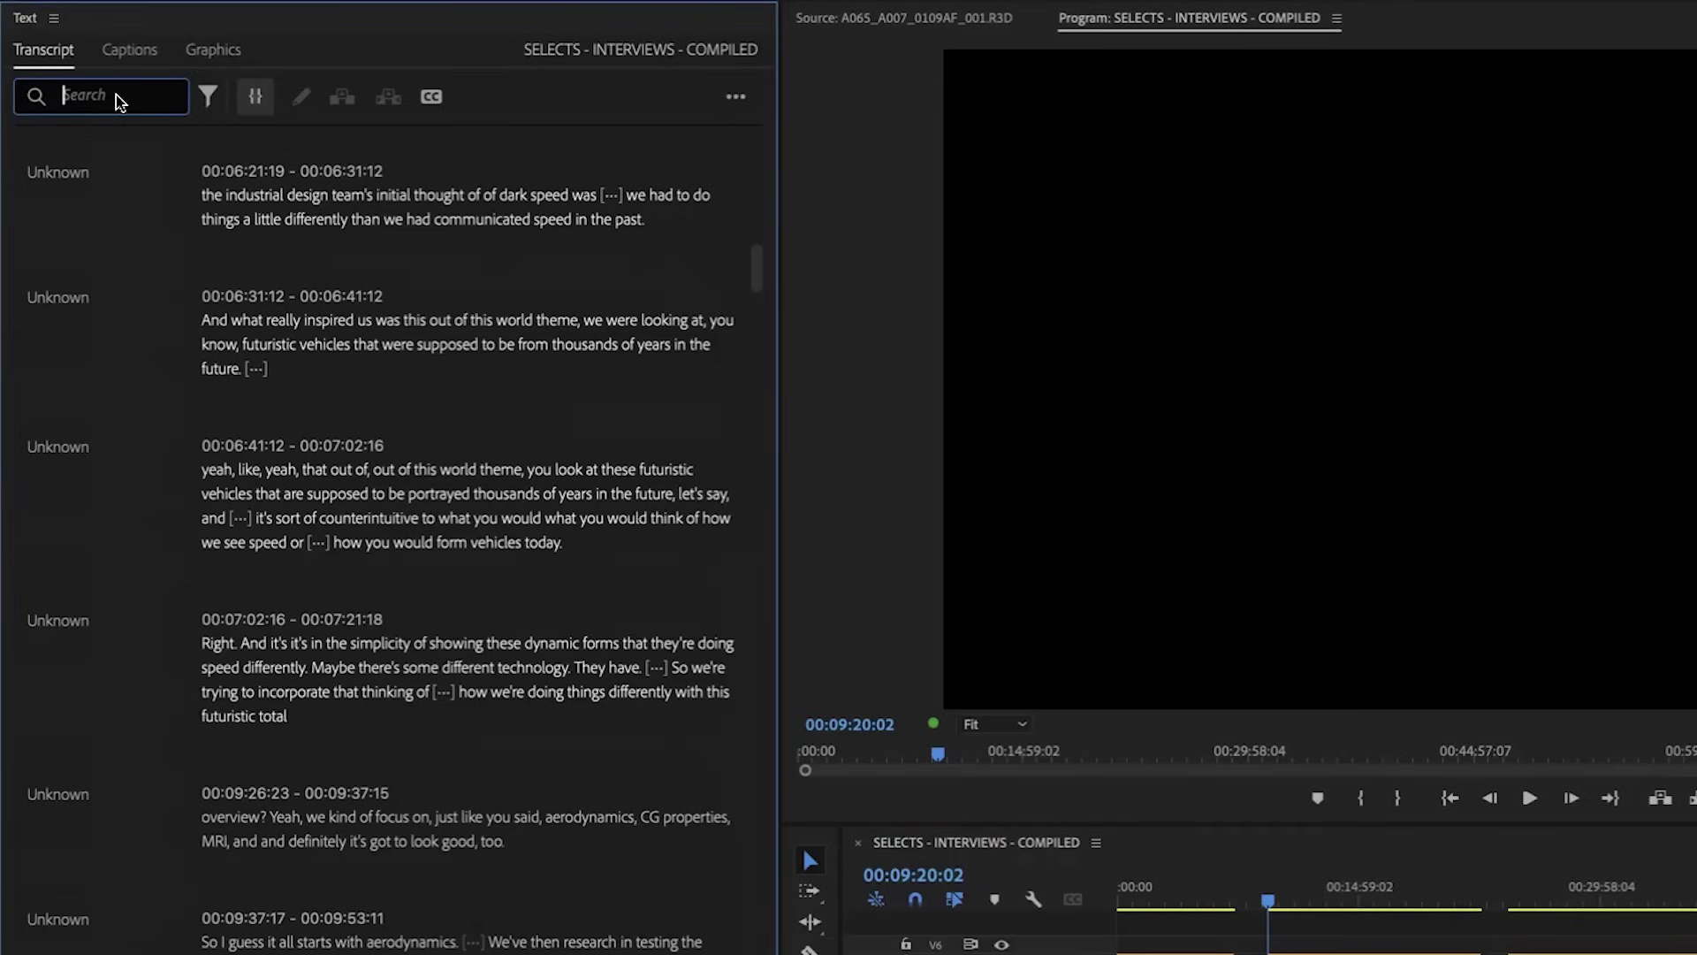
text(Di)
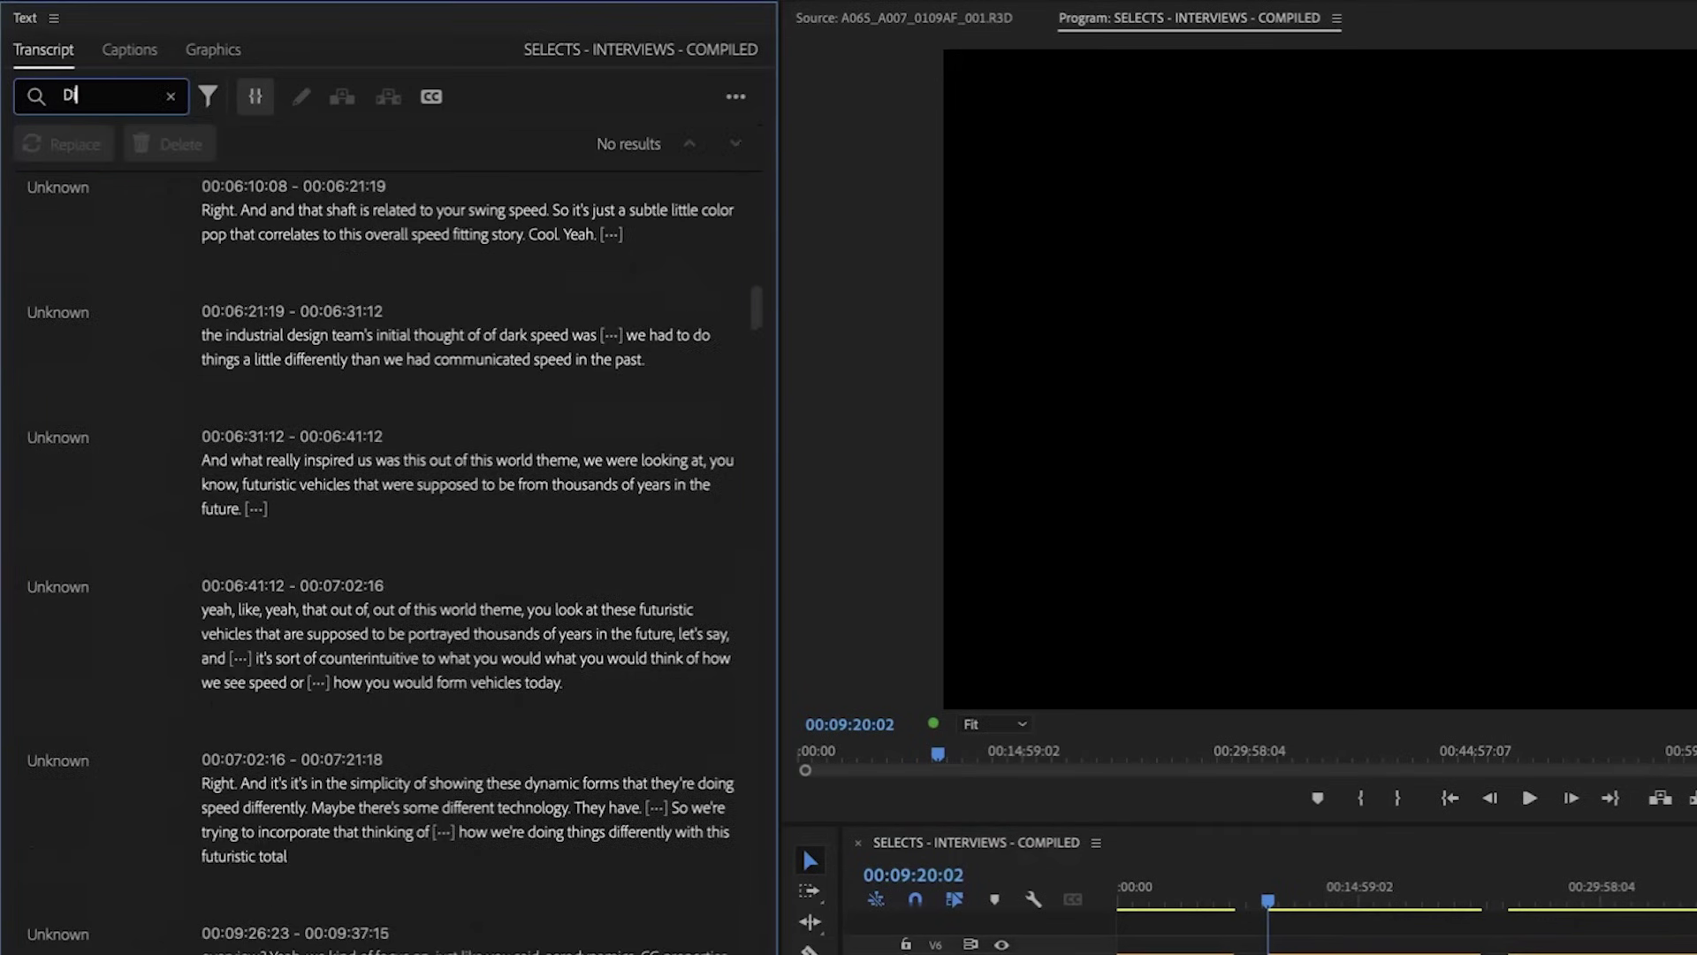
text(ffe)
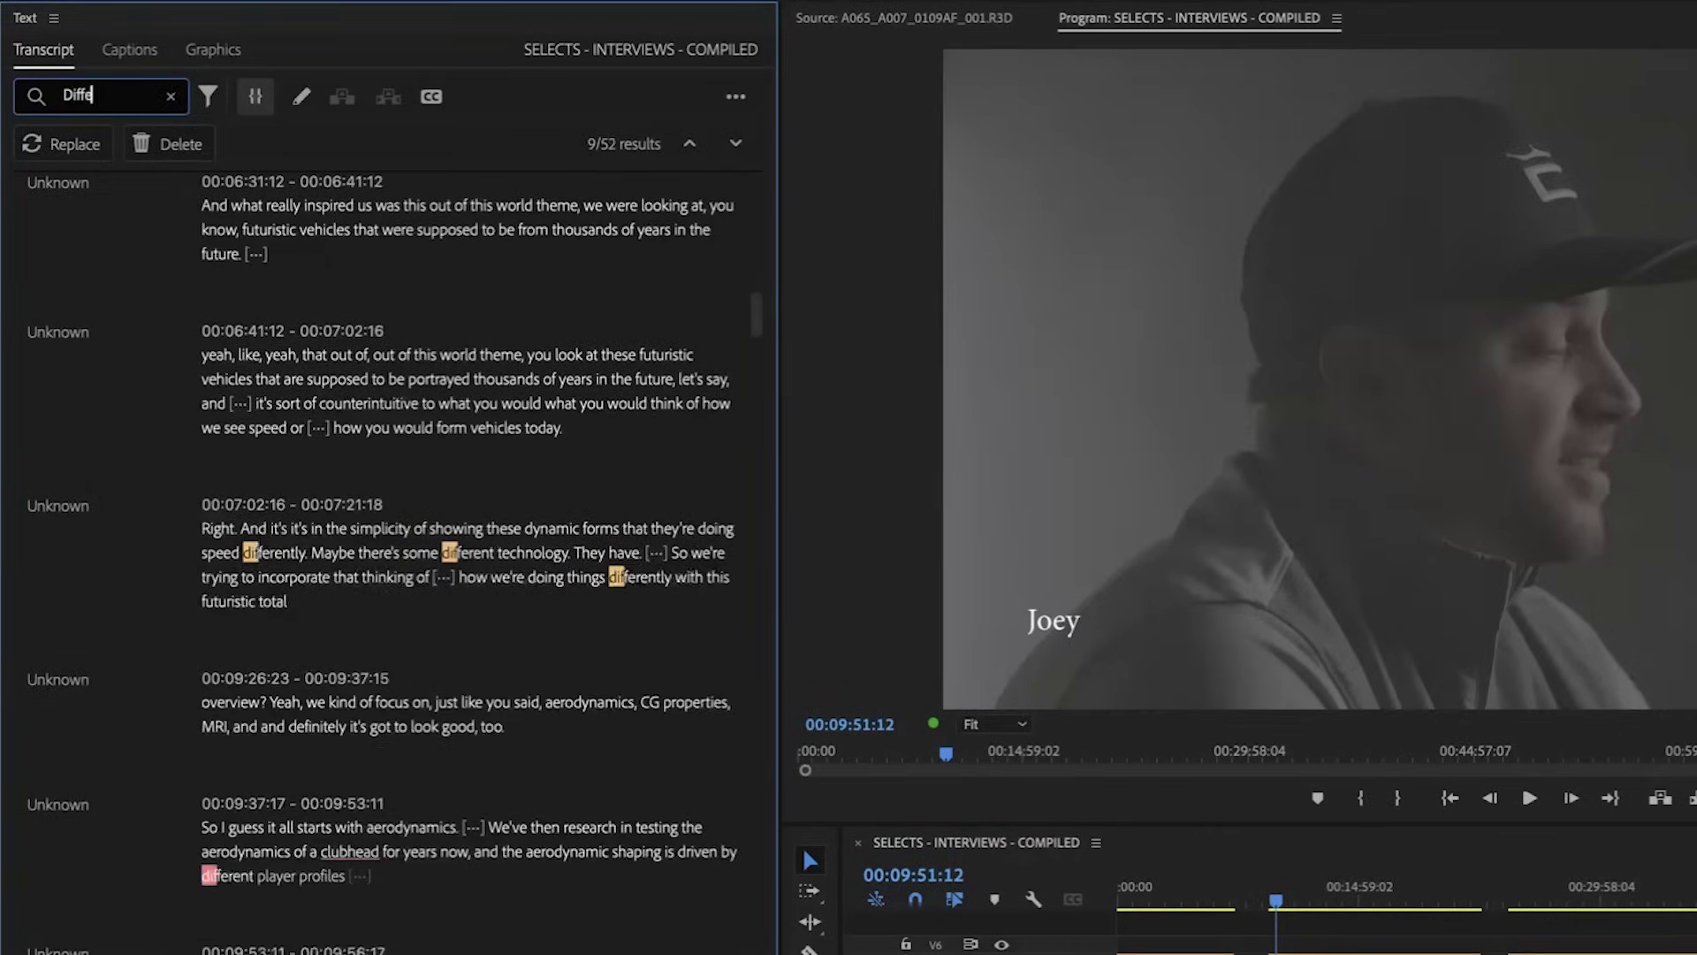
text(rent drivers)
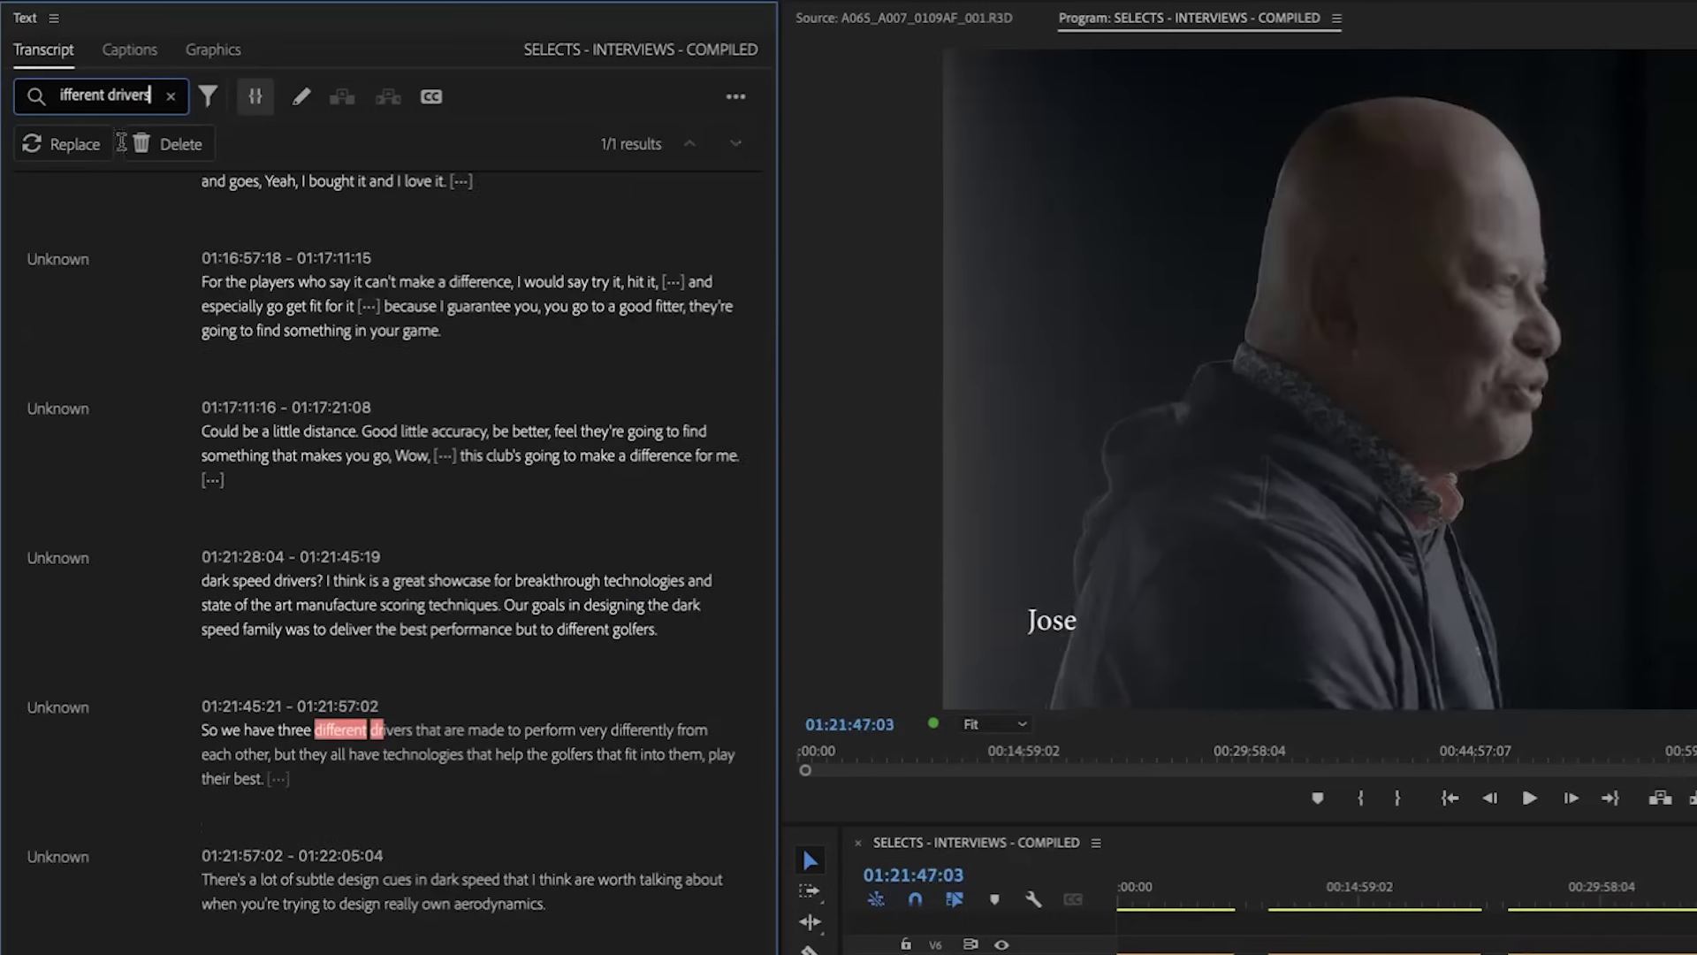
drag(198, 727, 302, 776)
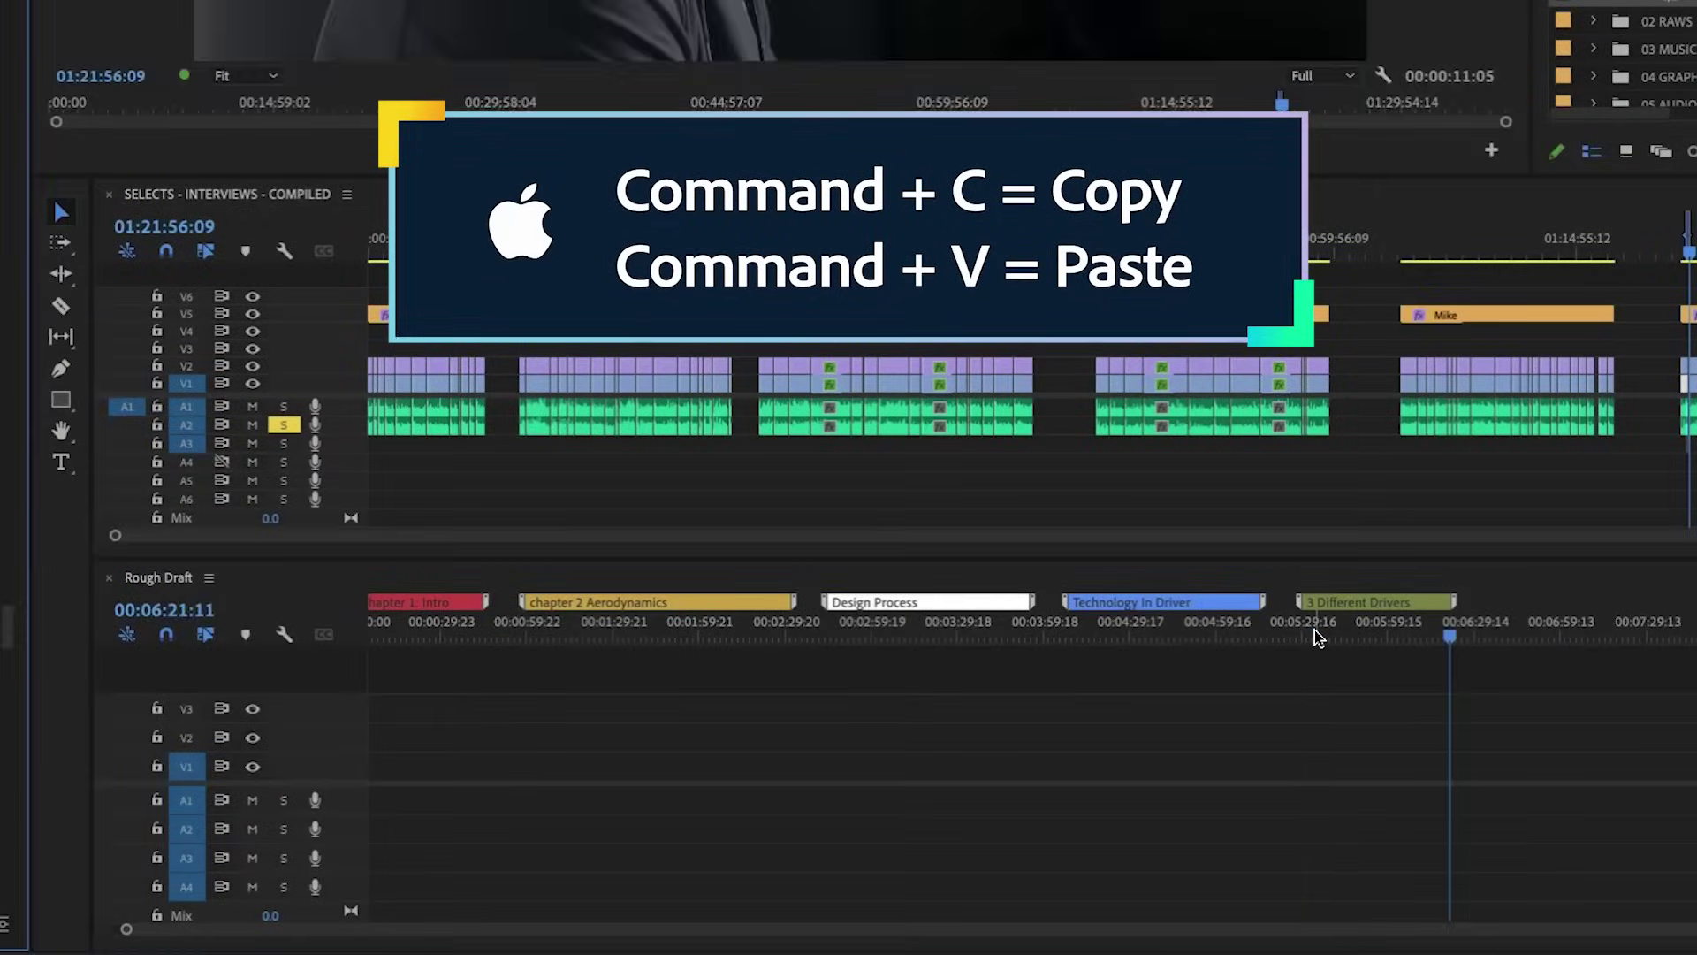
click(1317, 637)
key(super+v)
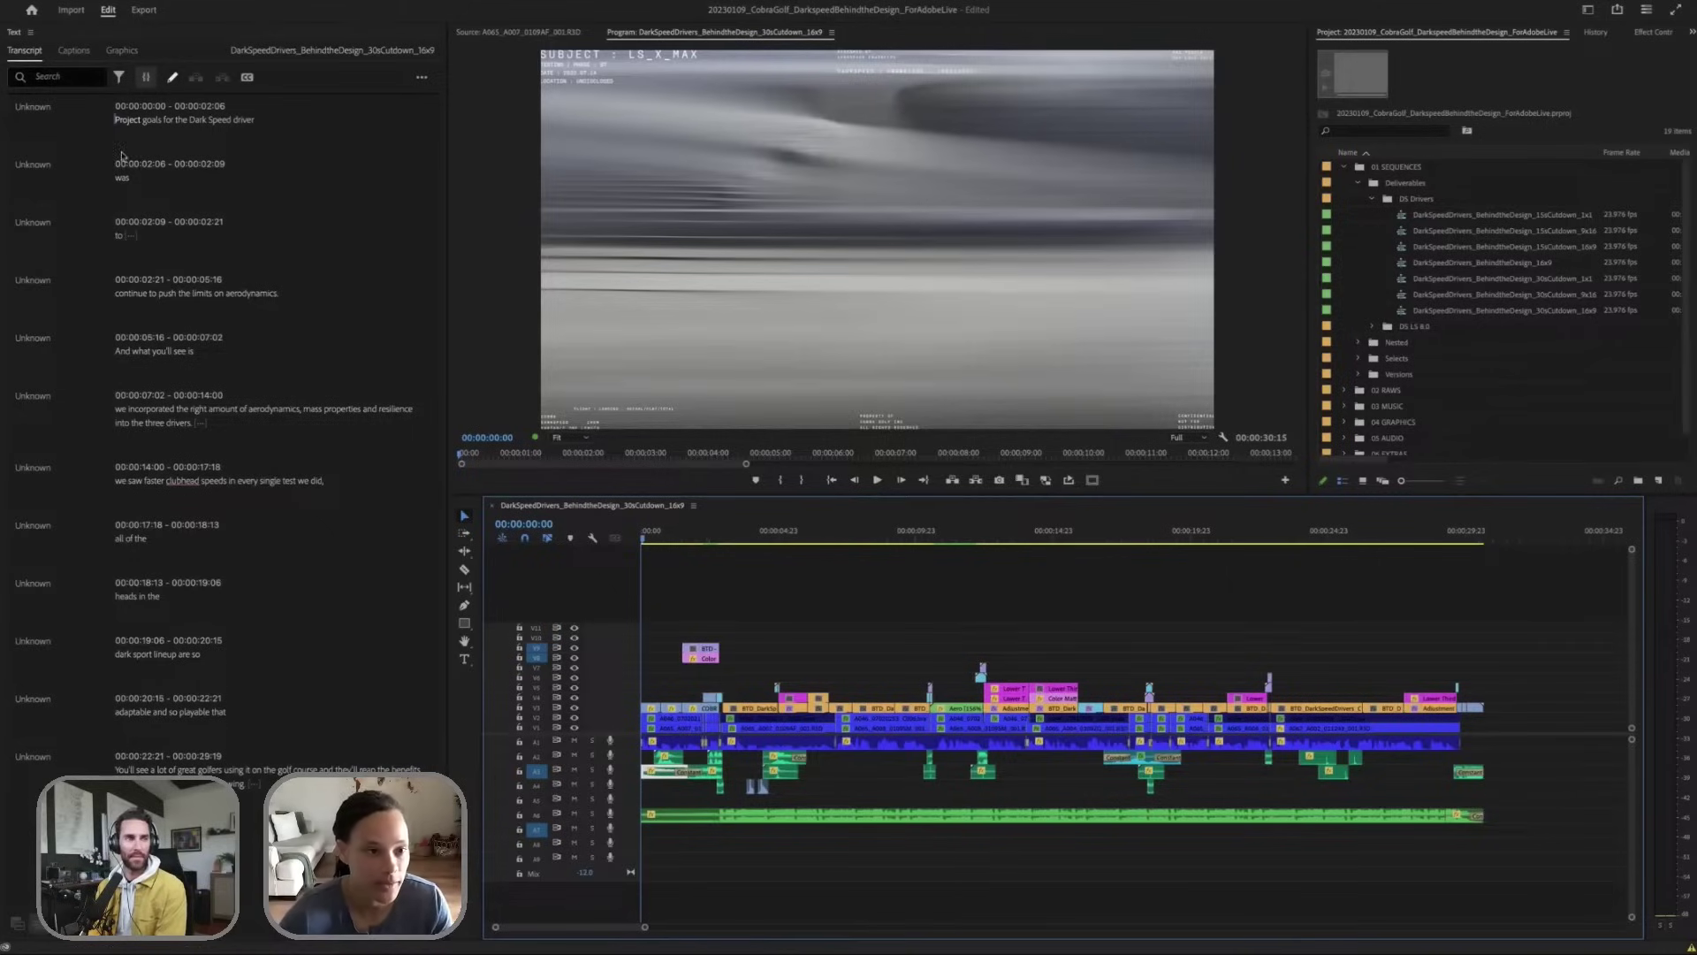
Step: Generate a subtitle track with Create captions from transcript in the Captions tab
click(74, 53)
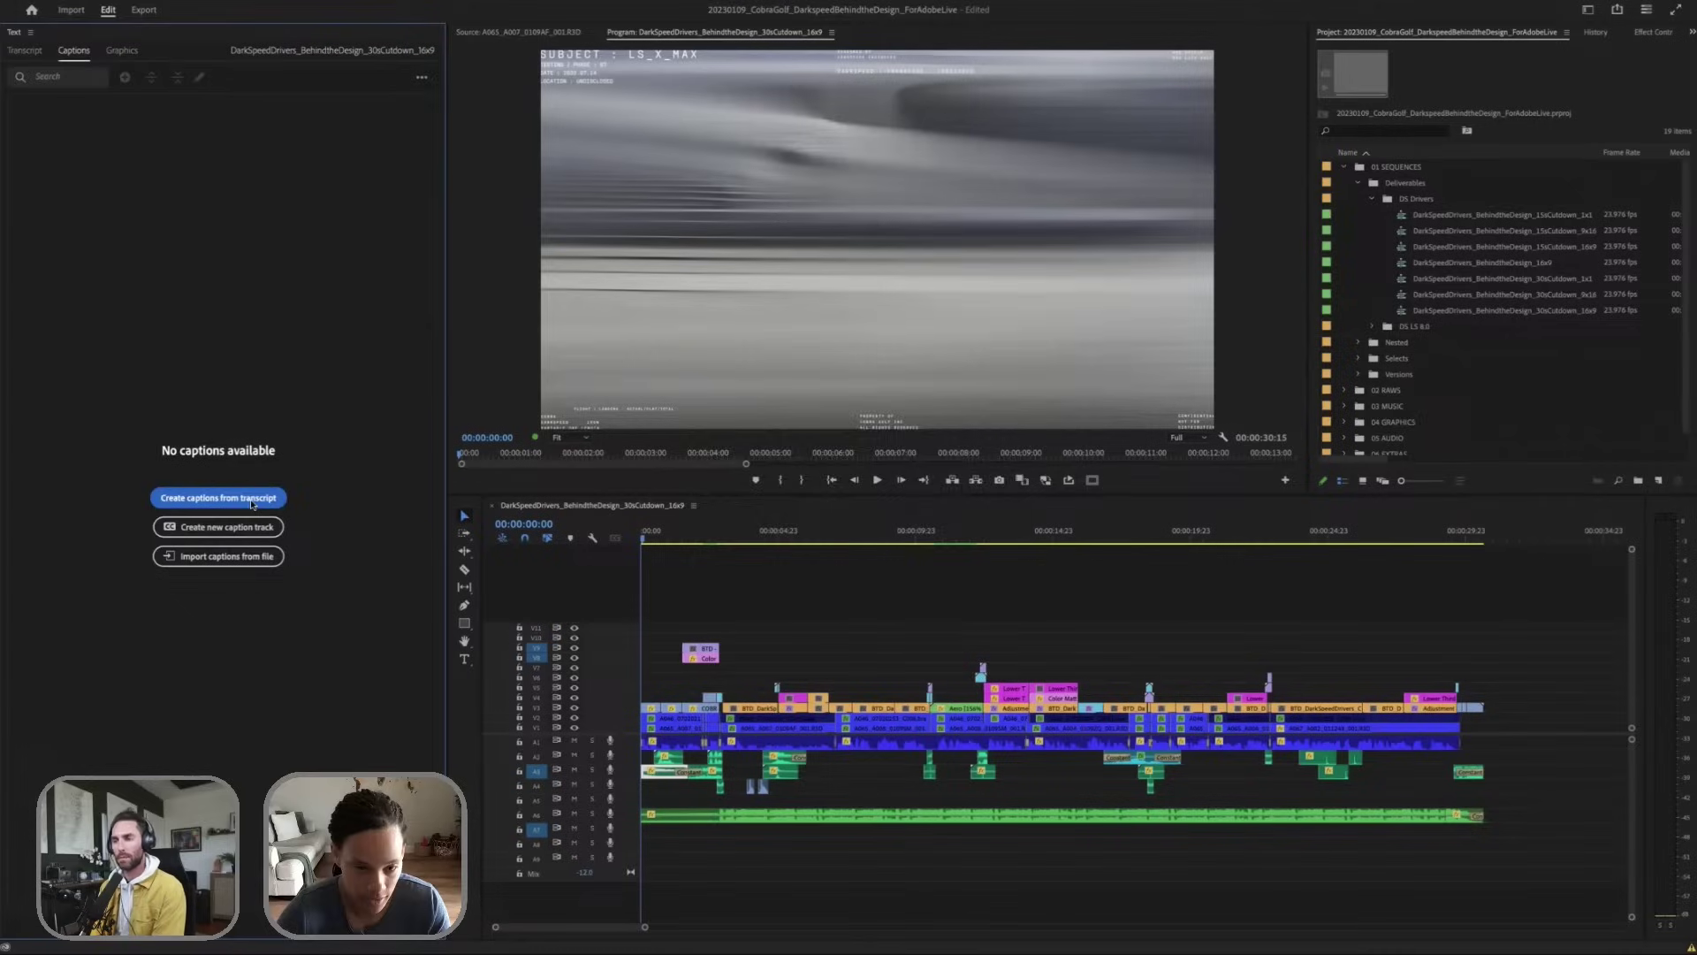
click(252, 499)
click(1006, 769)
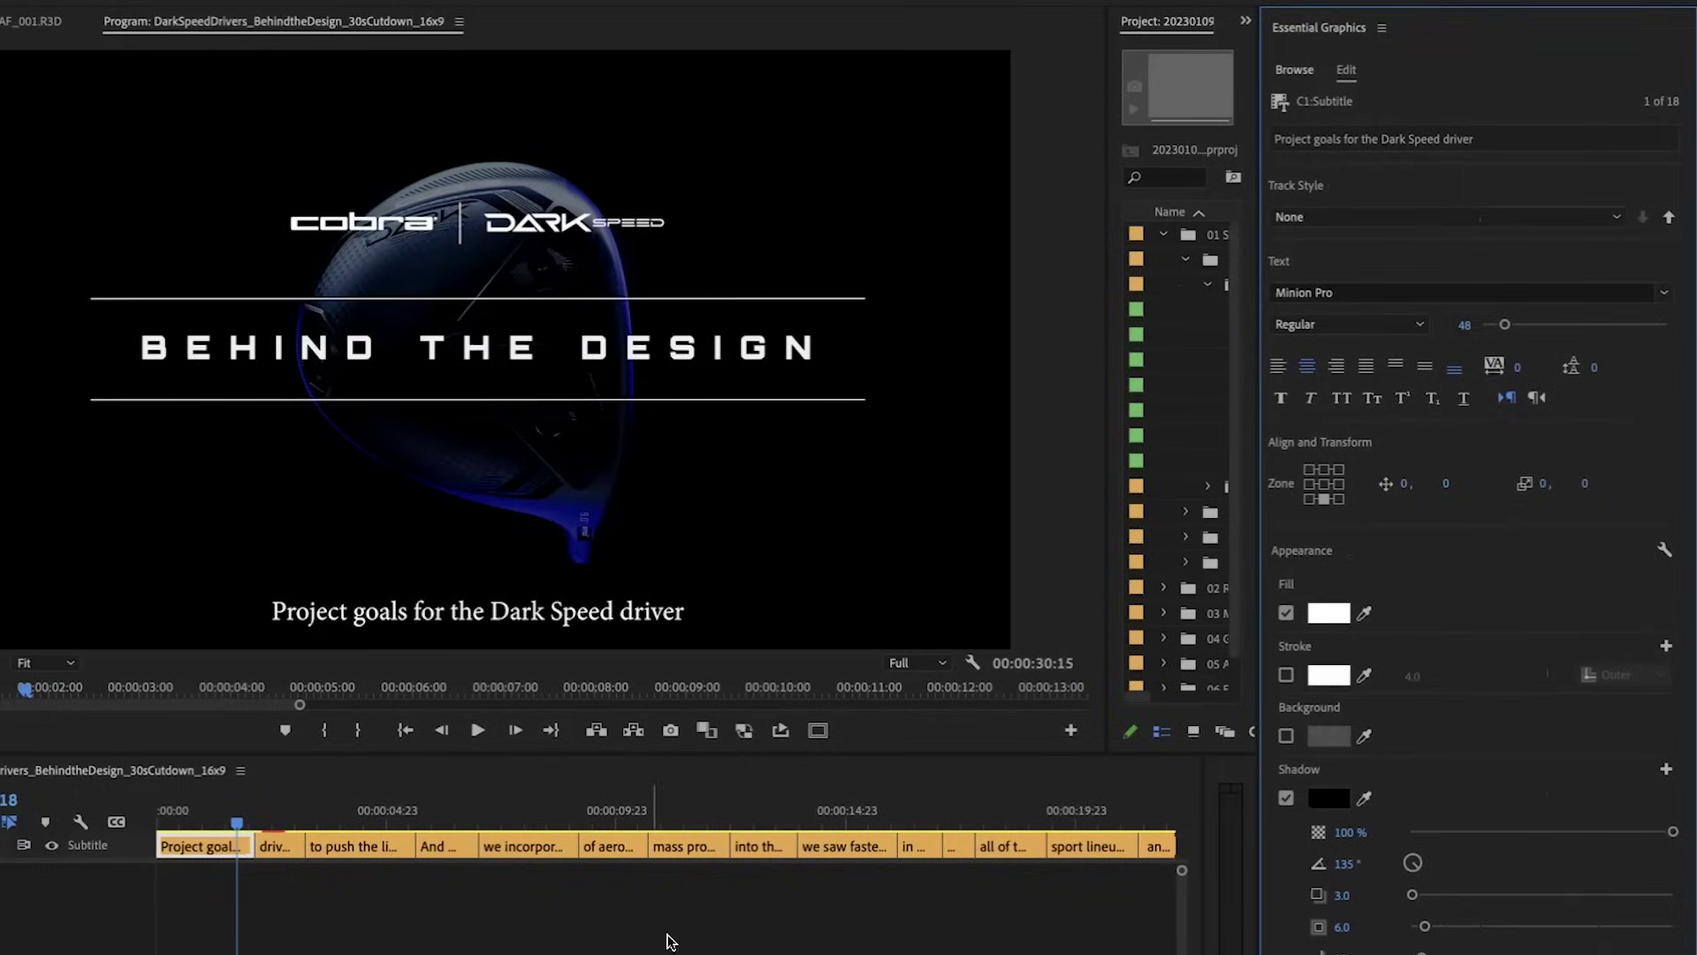
Step: Select all captions, set Söhne Breit Extrafett with safe margins shown, and raise them to Y -105
click(669, 940)
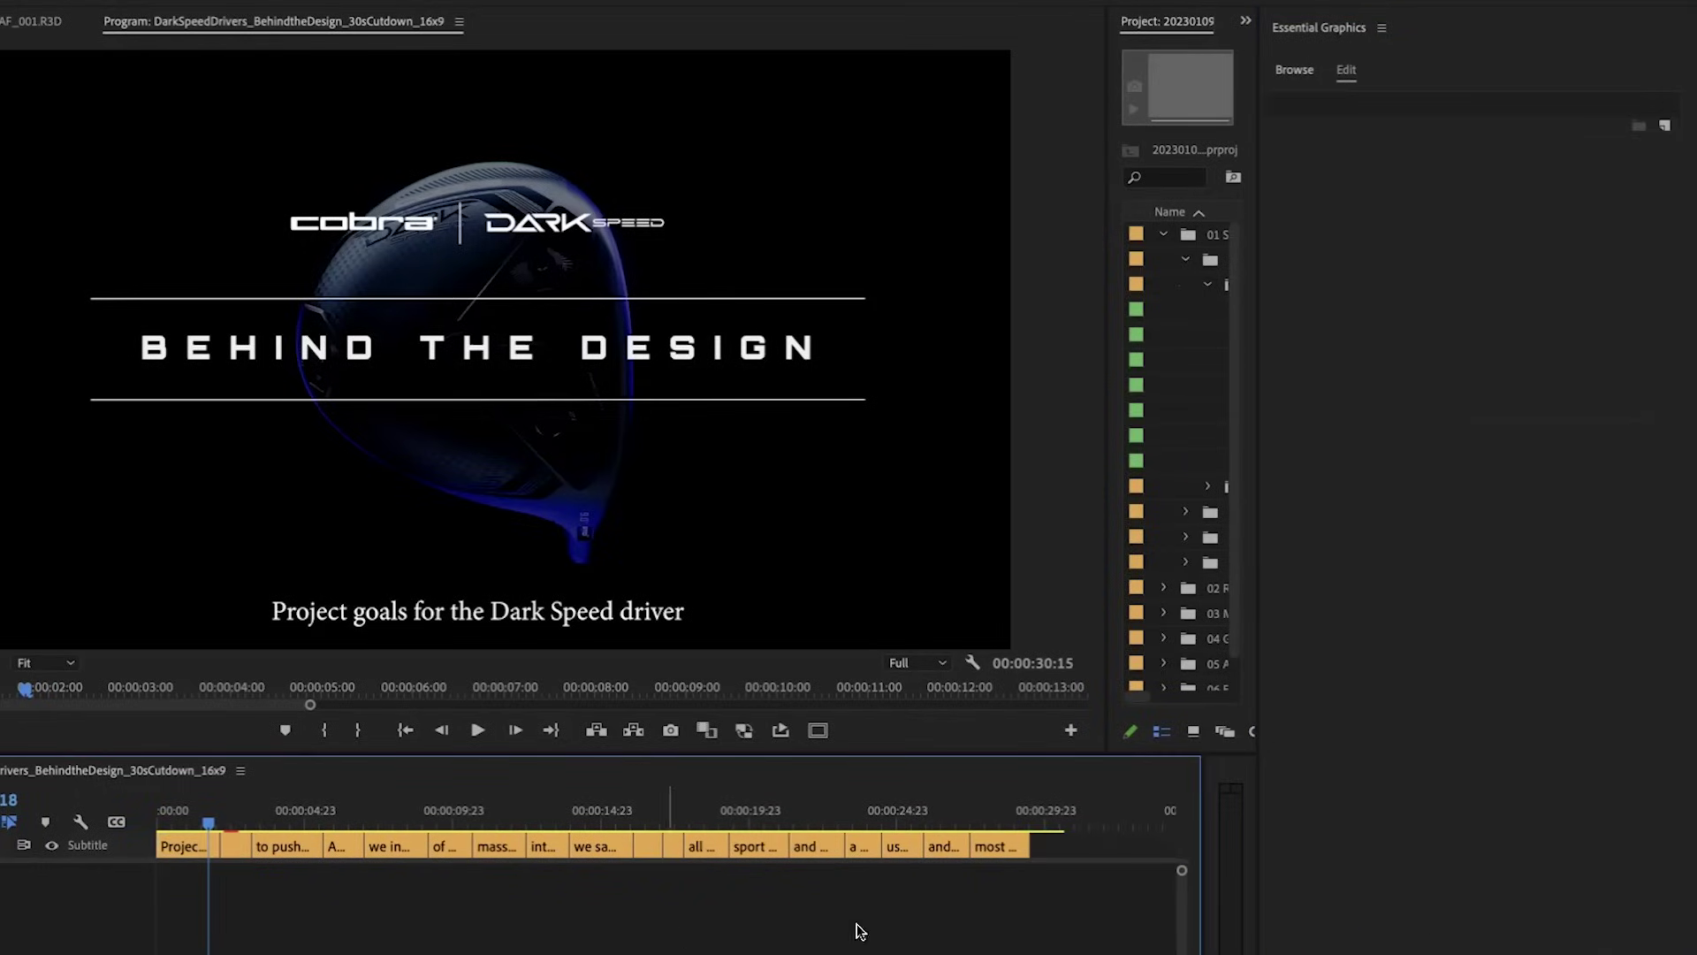
drag(1079, 838, 81, 857)
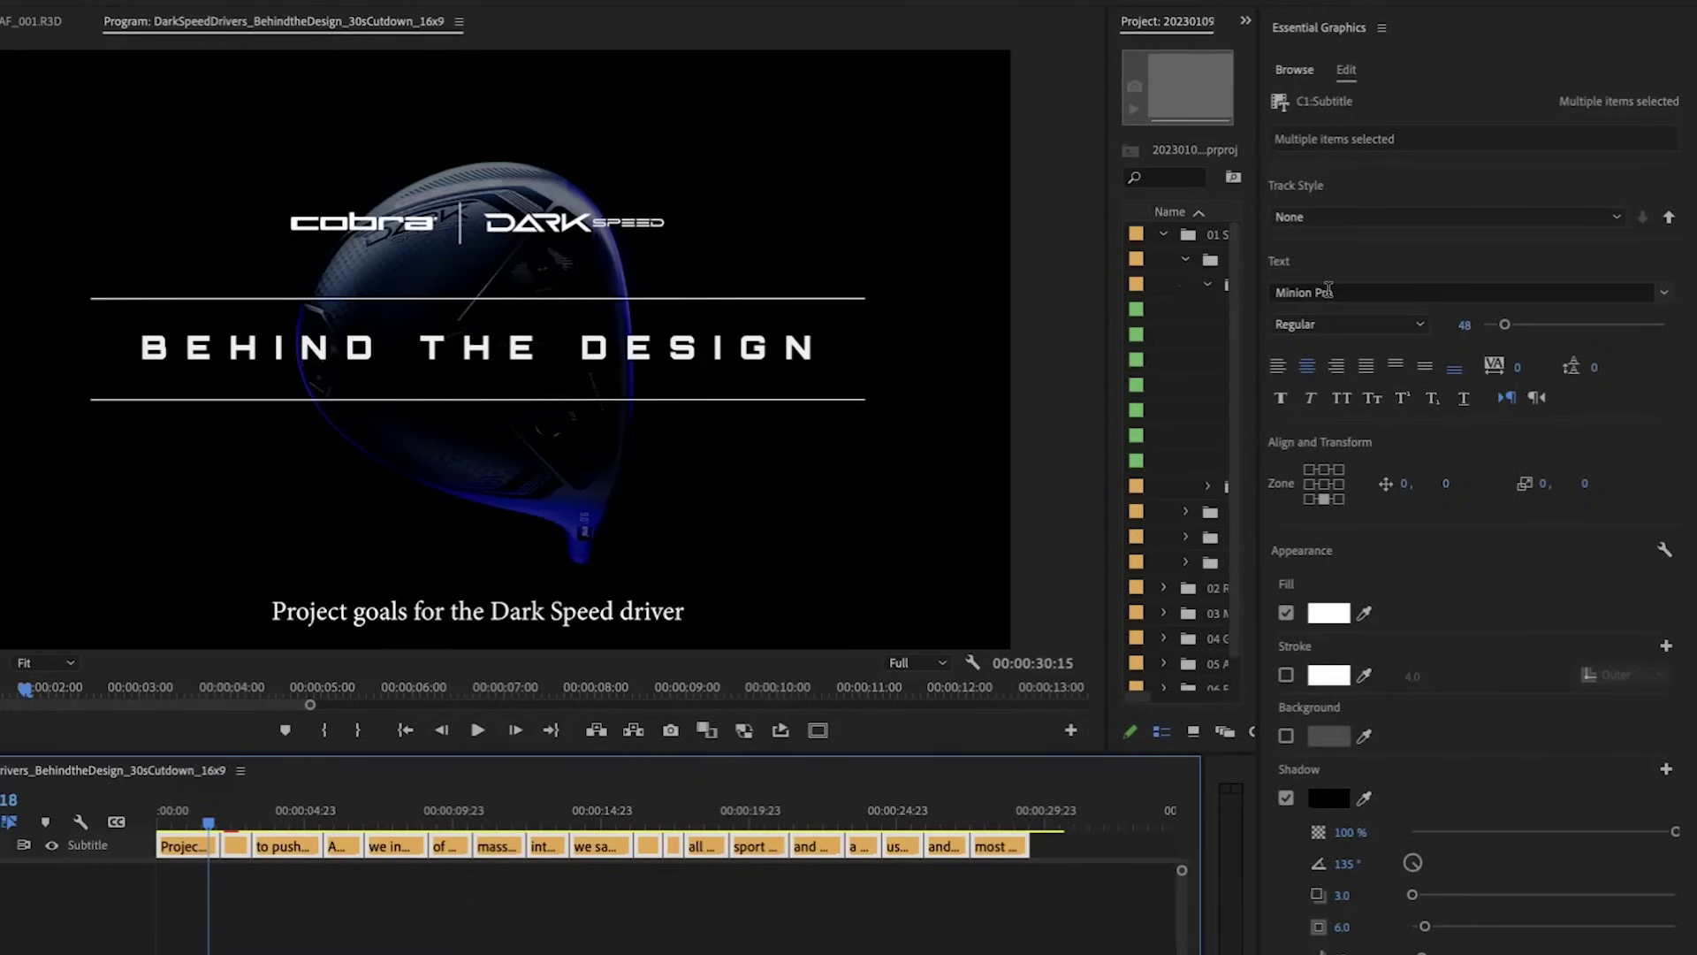
click(1329, 293)
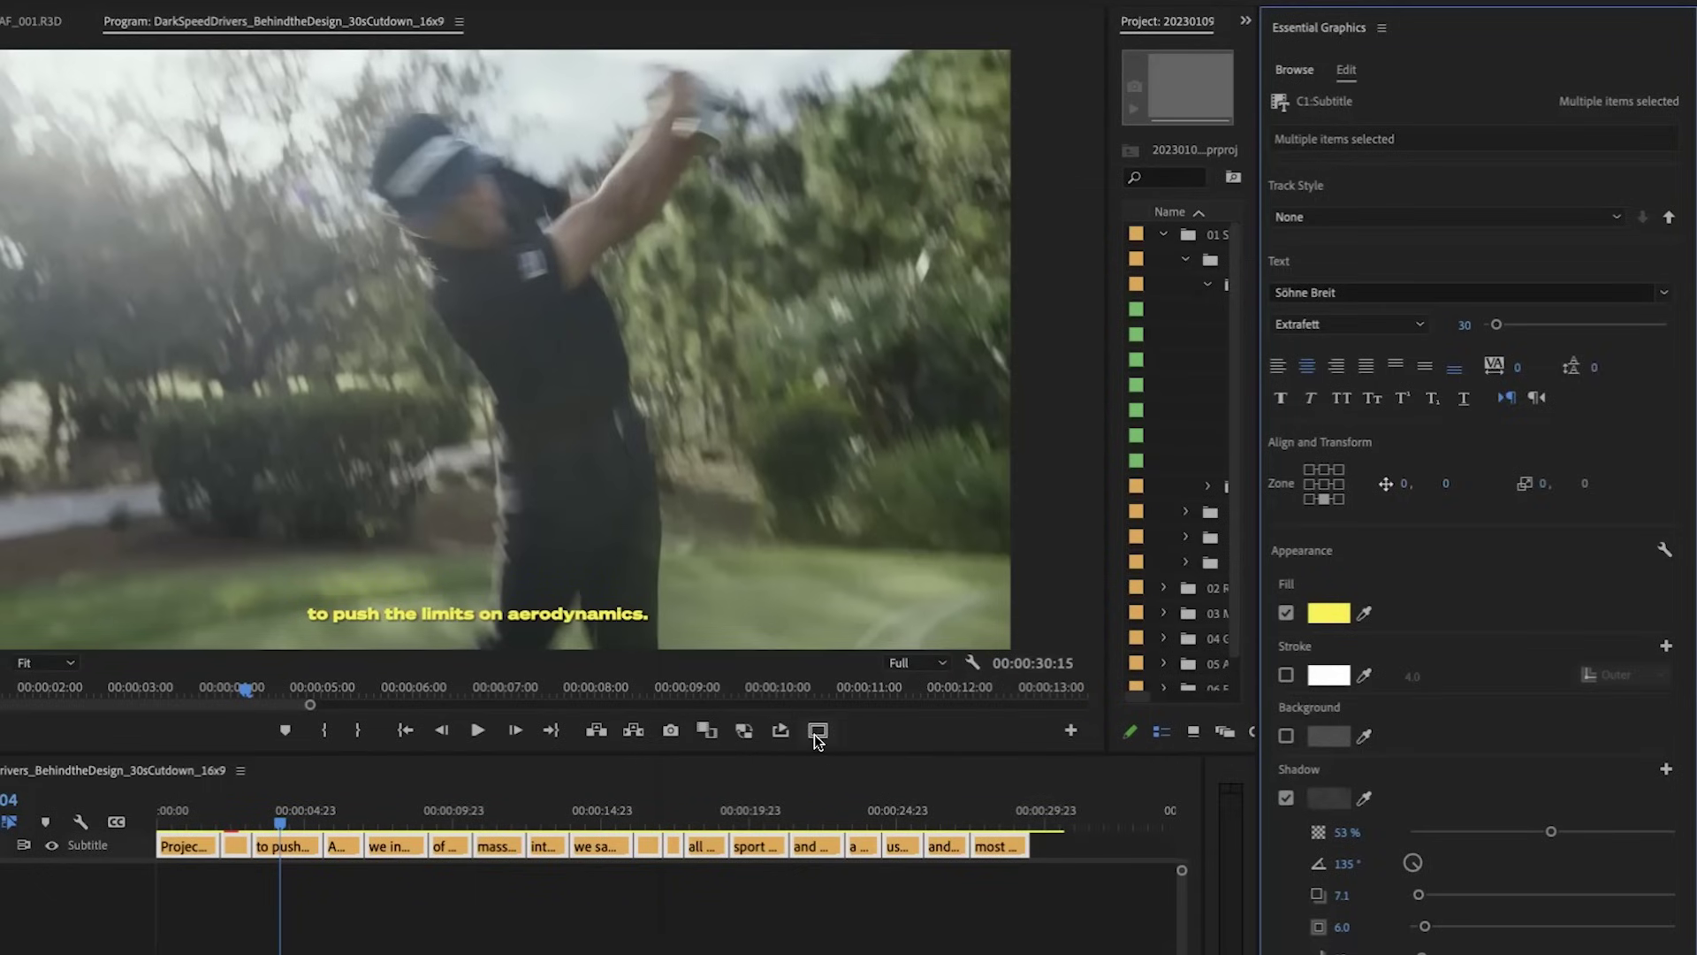
click(816, 731)
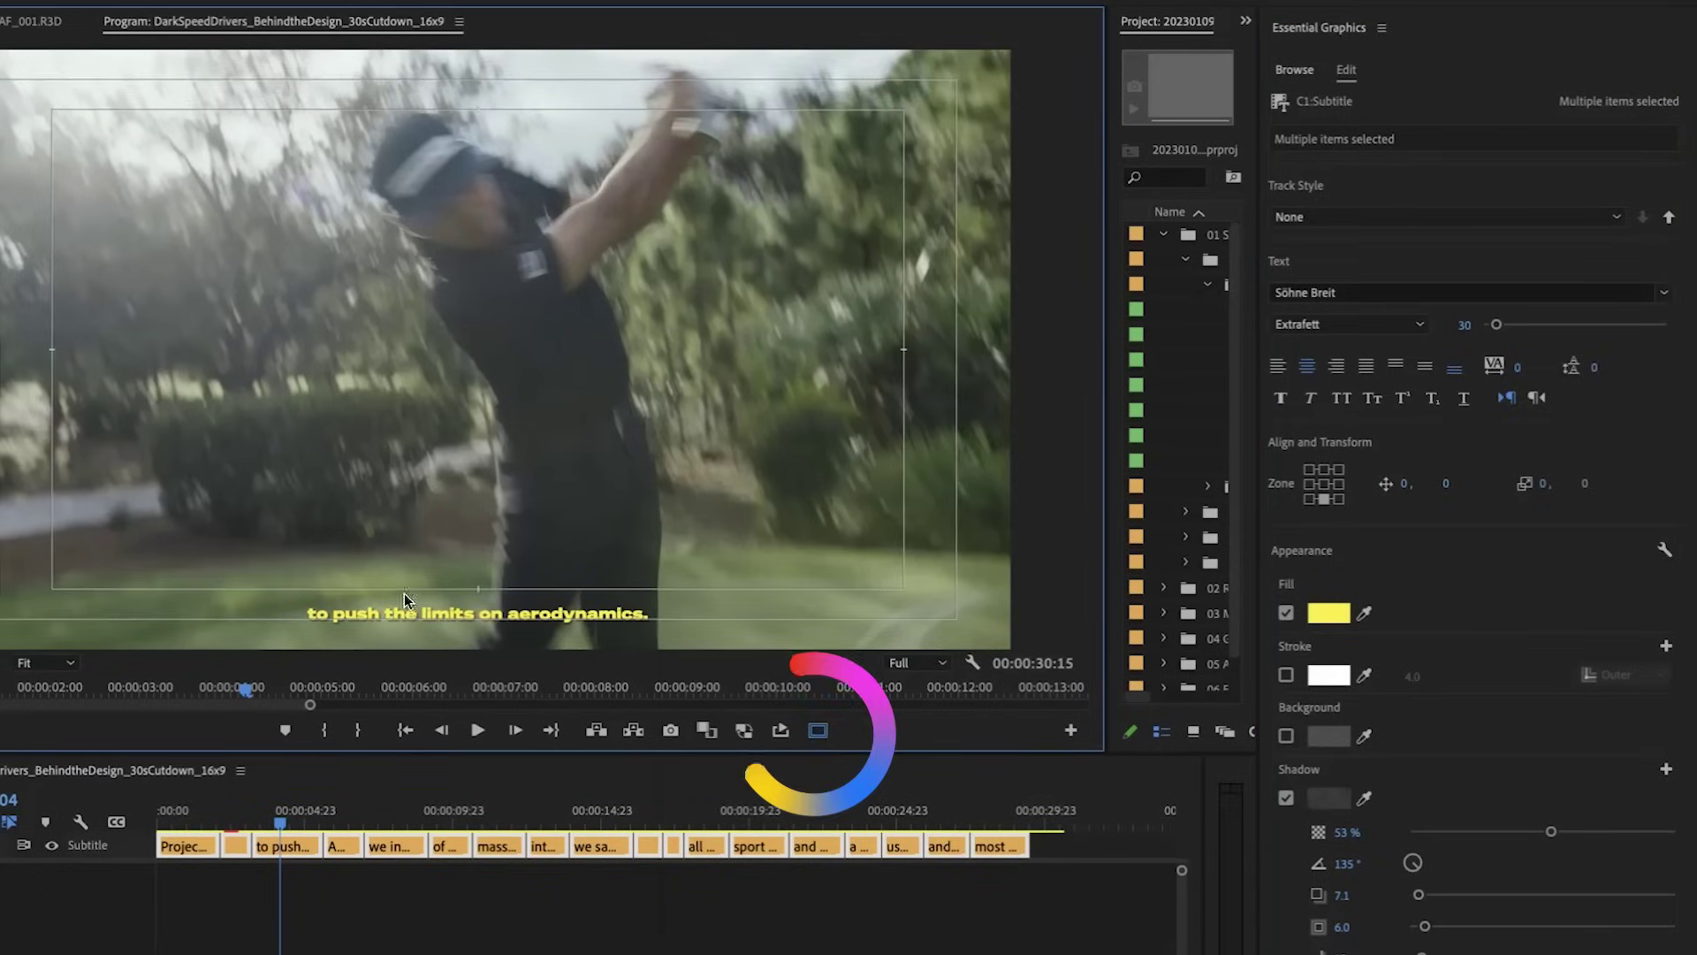
drag(1446, 485, 1384, 473)
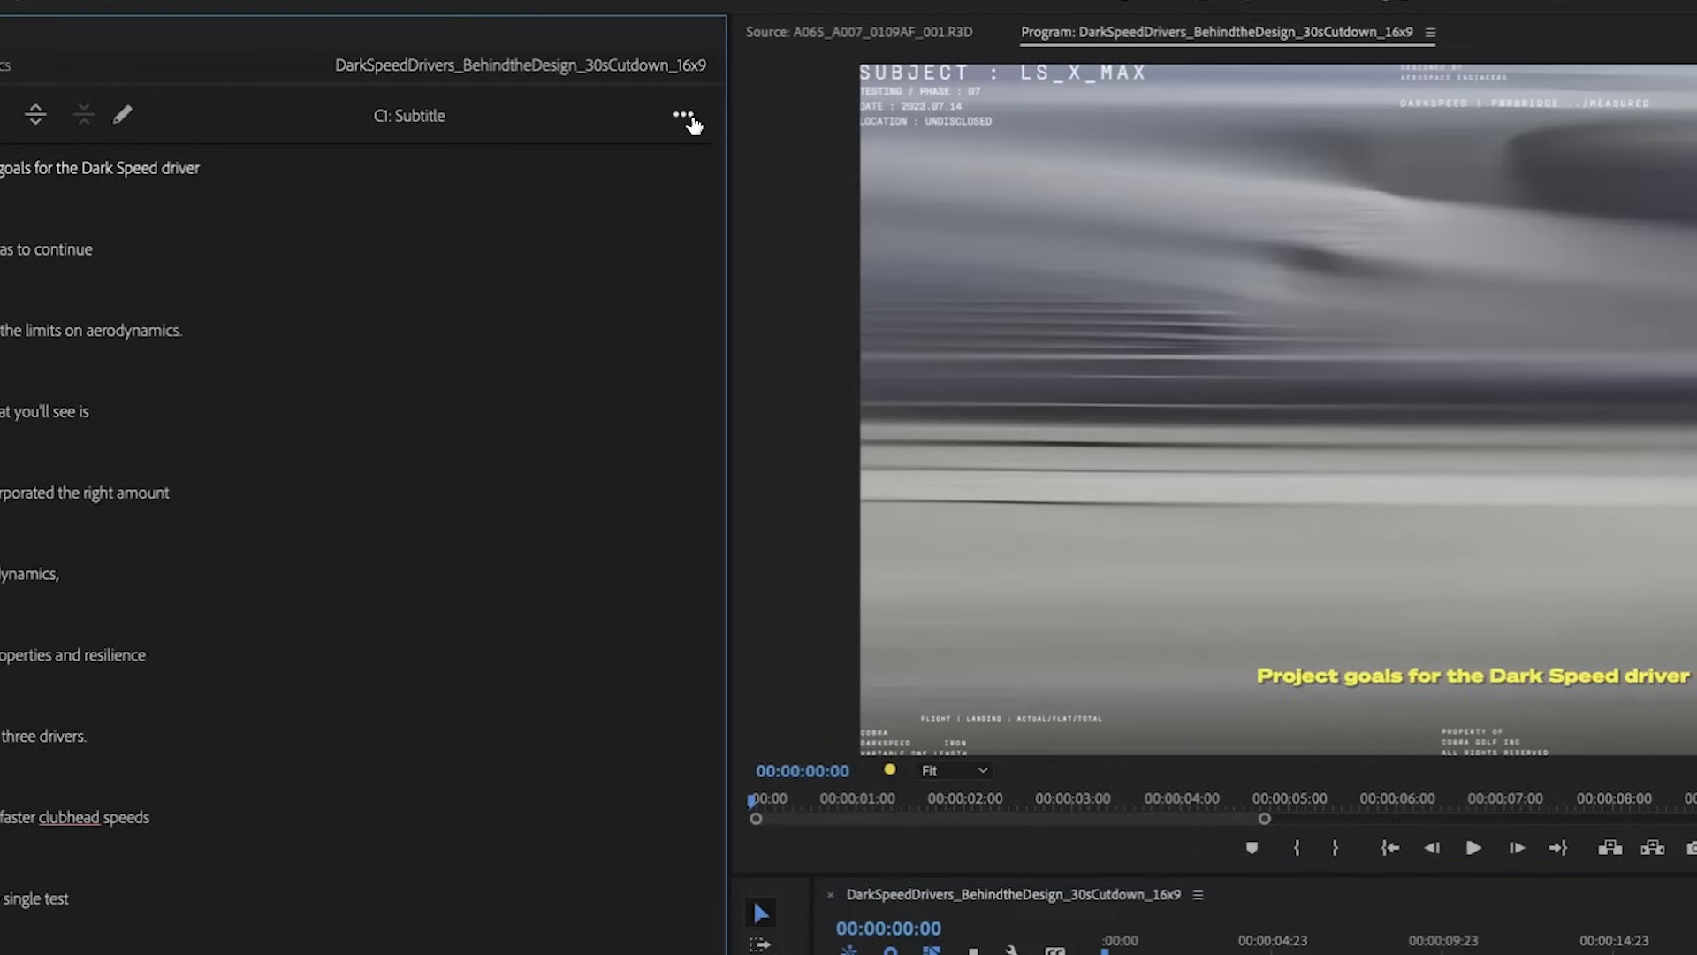
Step: Export the 30sCutdown_16x9 subtitle captions to an SRT file from the Captions panel menu
click(684, 117)
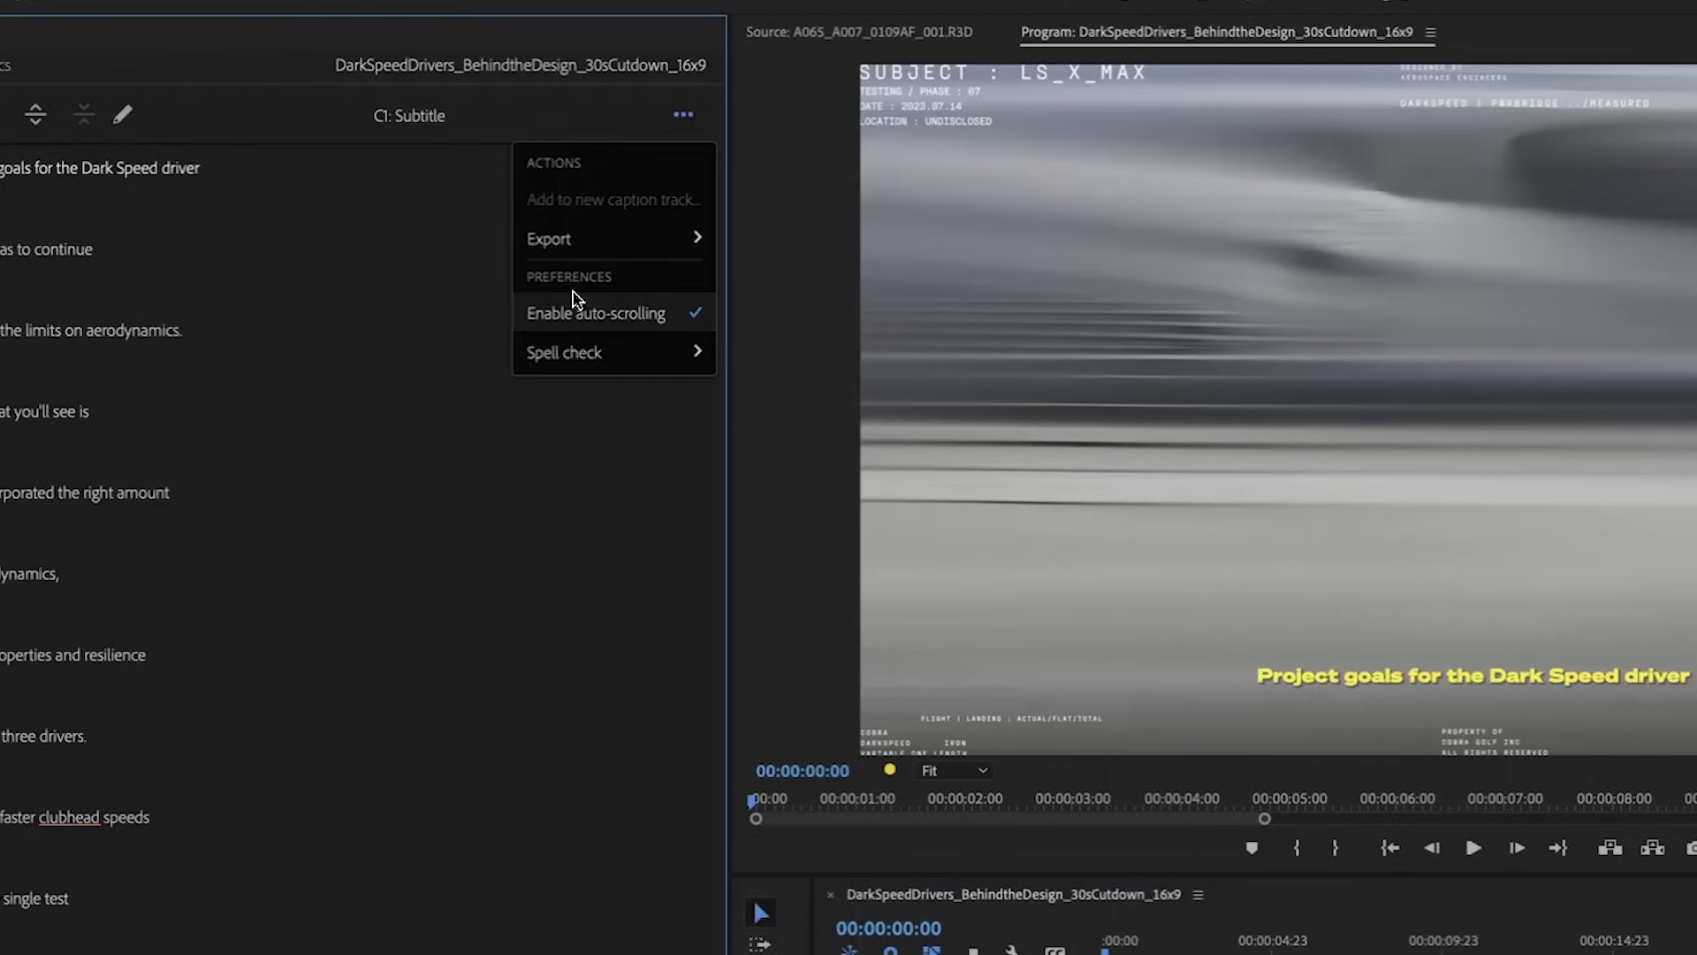
mouse_move(690, 241)
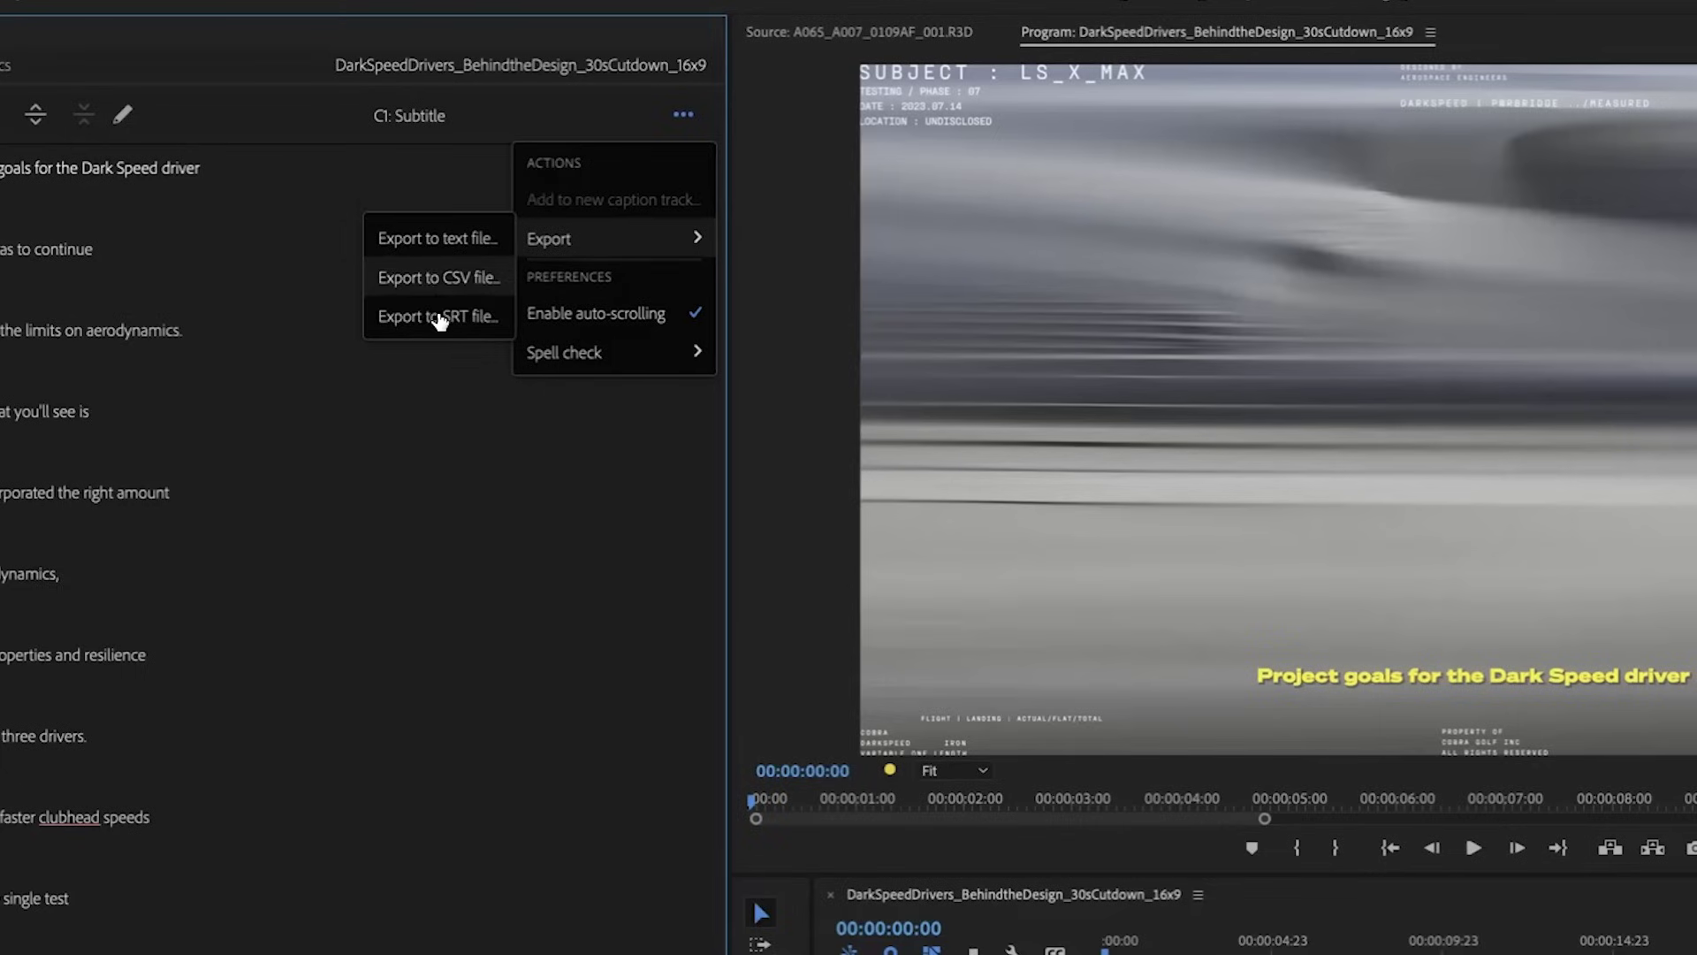
click(438, 319)
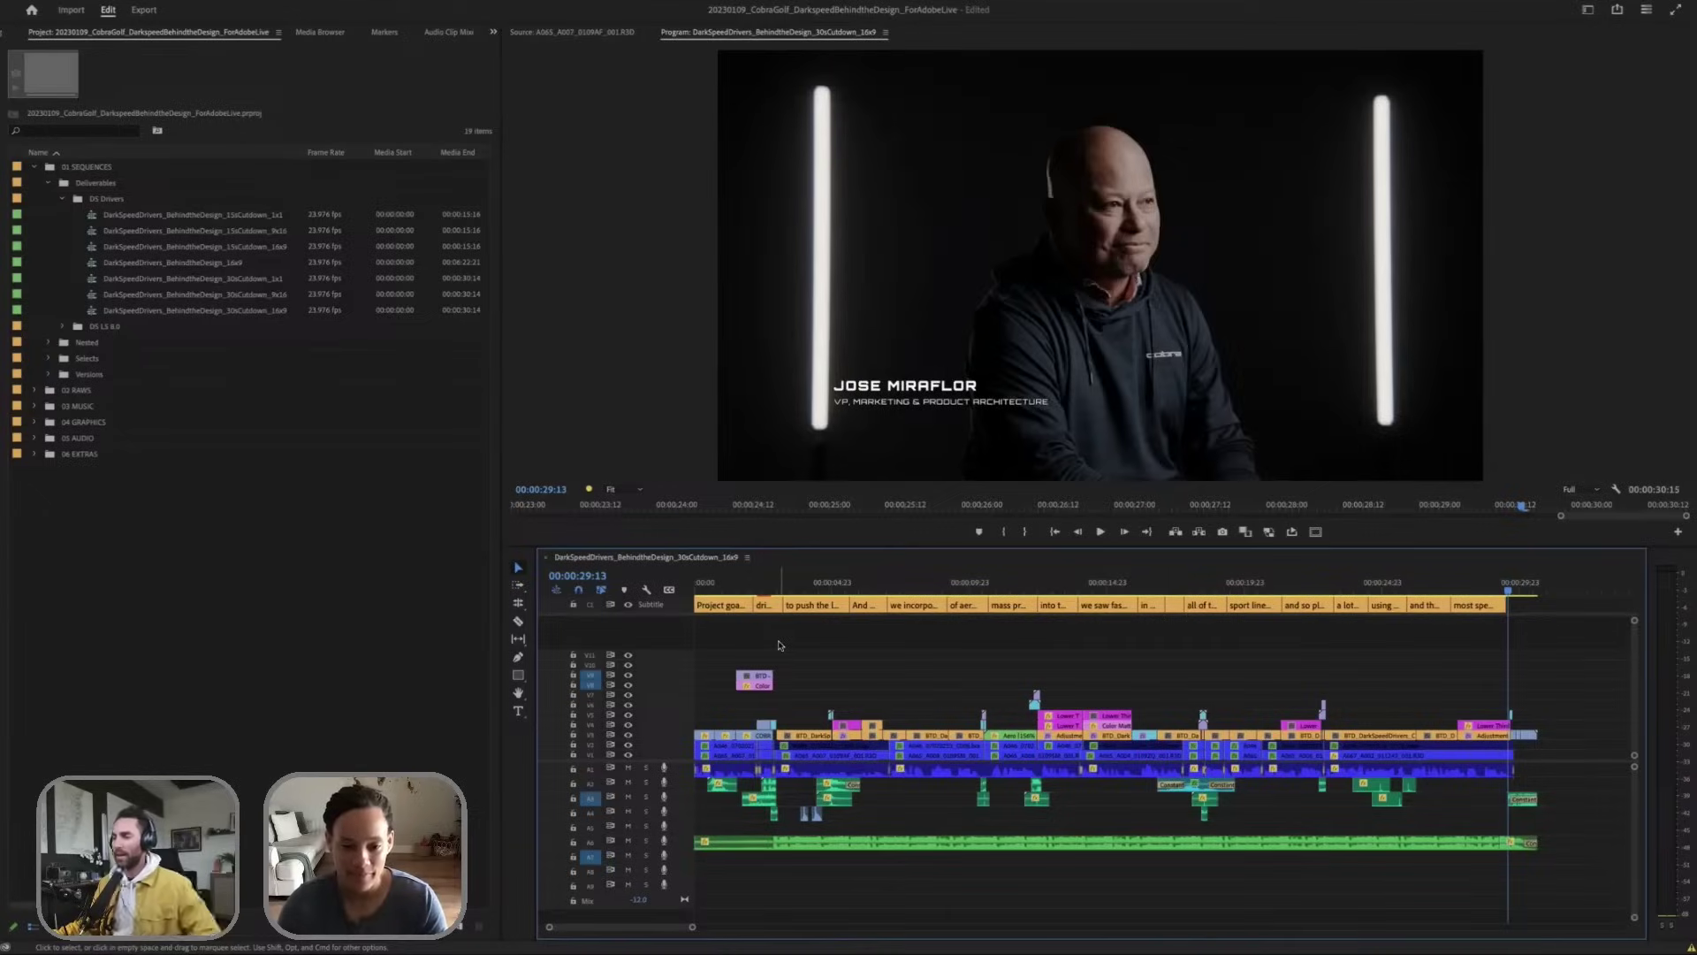
scroll(779, 644, right, 3)
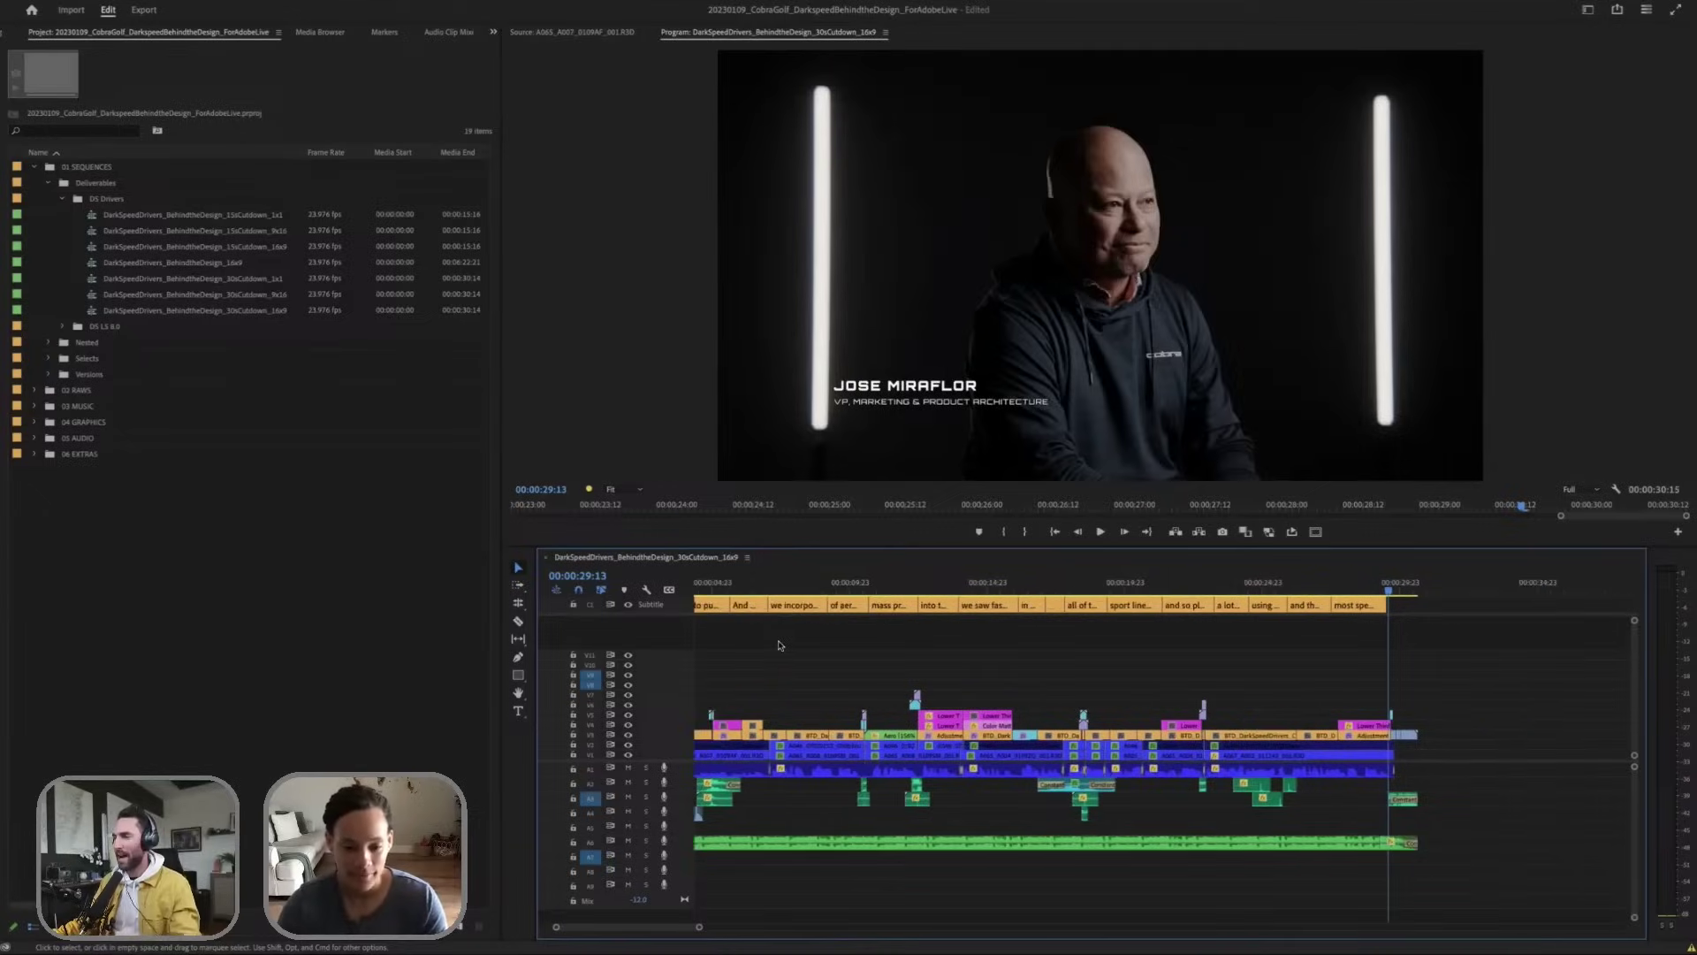